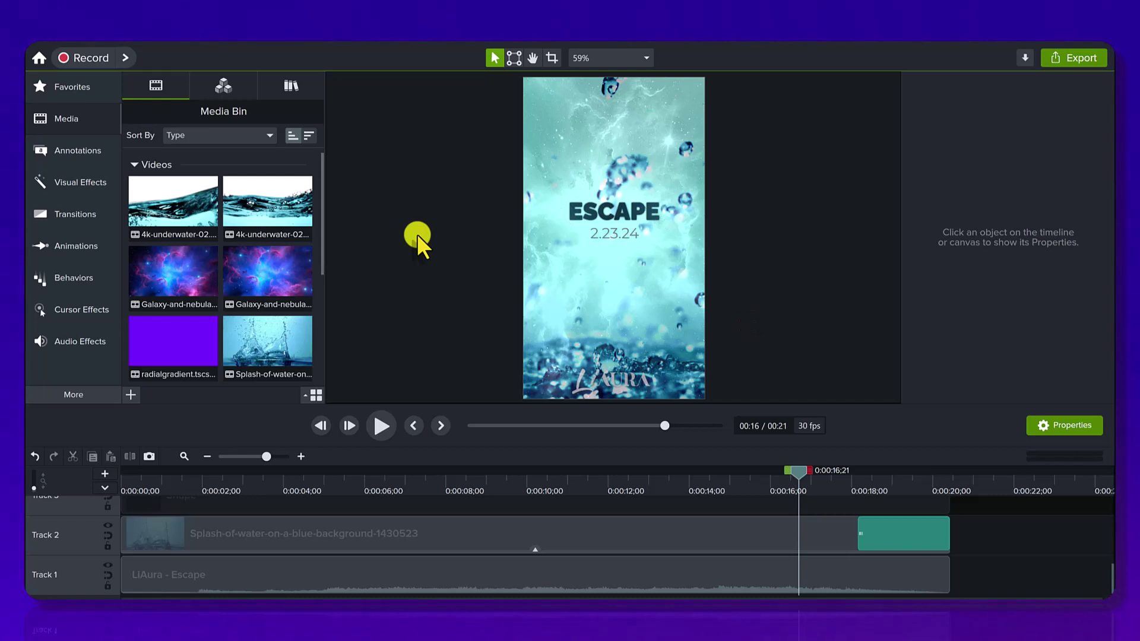
Zoom the timeline out and scroll through Tracks 1–8 to review the project layout
{"action": "left_click", "coordinate": [206, 456]}
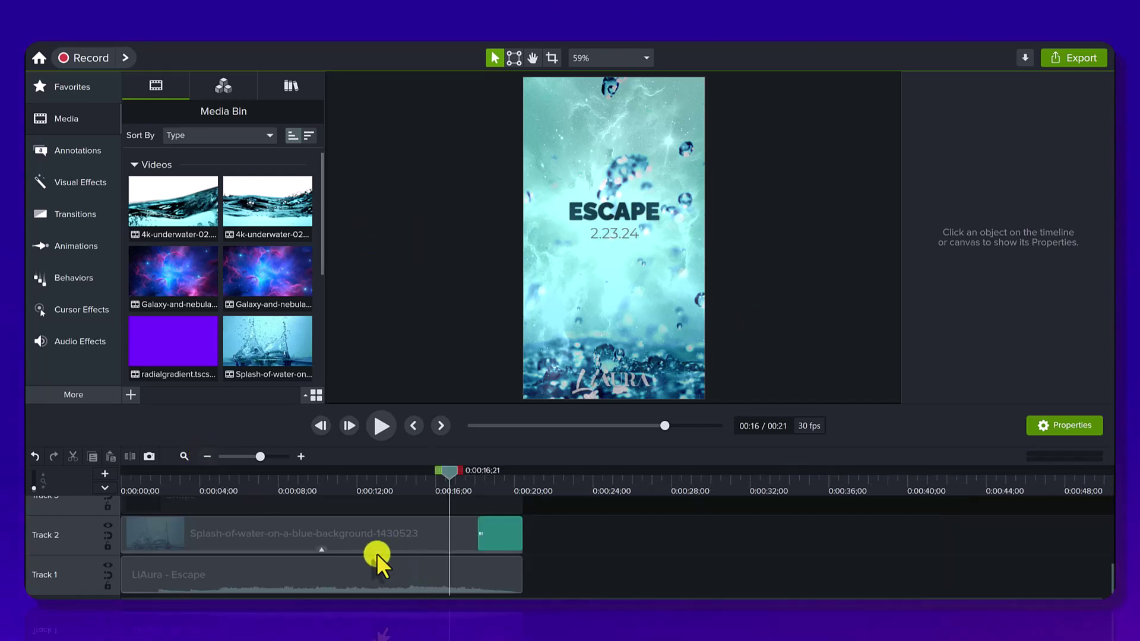
{"action": "scroll", "coordinate": [376, 554], "scroll_direction": "up", "scroll_amount": 5}
{"action": "scroll", "coordinate": [376, 554], "scroll_direction": "down", "scroll_amount": 5}
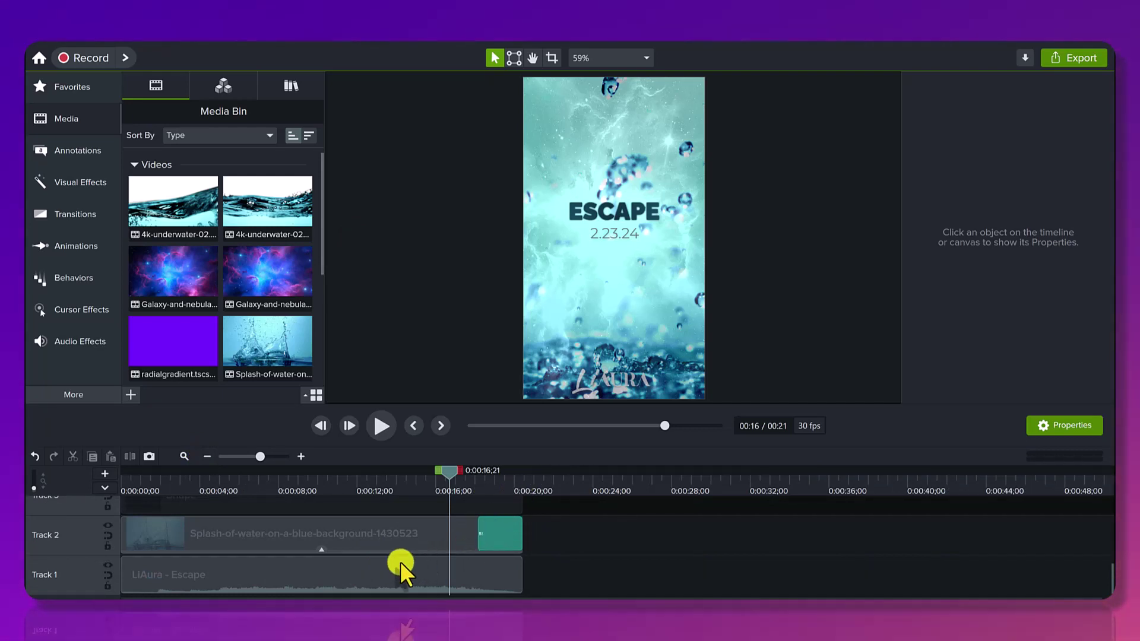
{"action": "scroll", "coordinate": [353, 568], "scroll_direction": "up", "scroll_amount": 4}
{"action": "scroll", "coordinate": [352, 568], "scroll_direction": "up", "scroll_amount": 2}
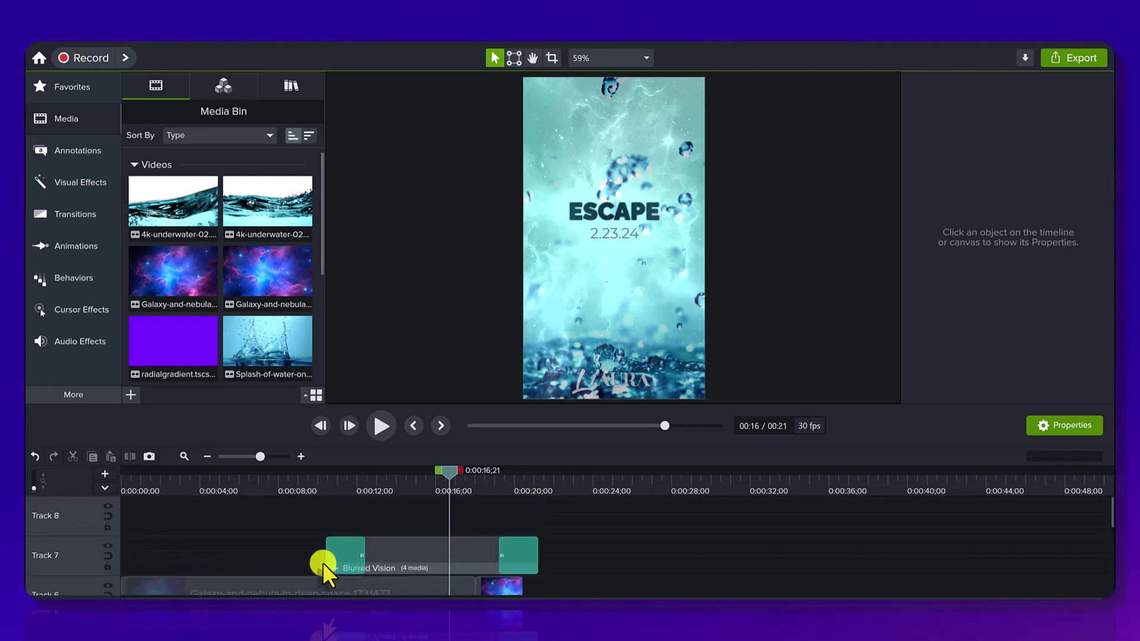
{"action": "scroll", "coordinate": [320, 561], "scroll_direction": "down", "scroll_amount": 1}
{"action": "scroll", "coordinate": [178, 558], "scroll_direction": "down", "scroll_amount": 4}
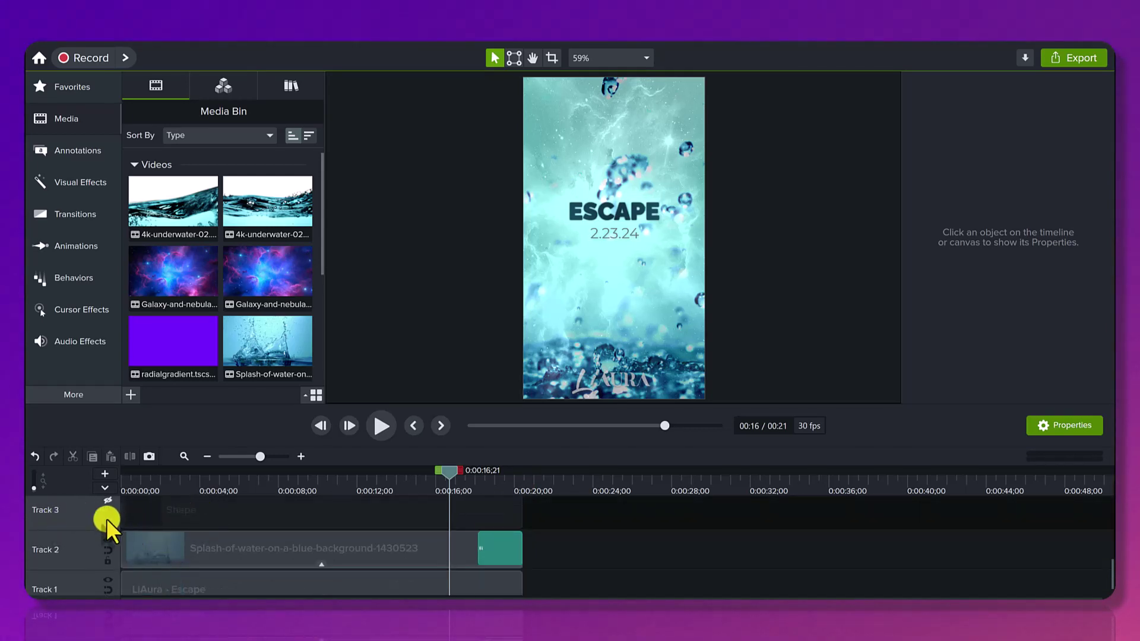
{"action": "scroll", "coordinate": [176, 525], "scroll_direction": "up", "scroll_amount": 1}
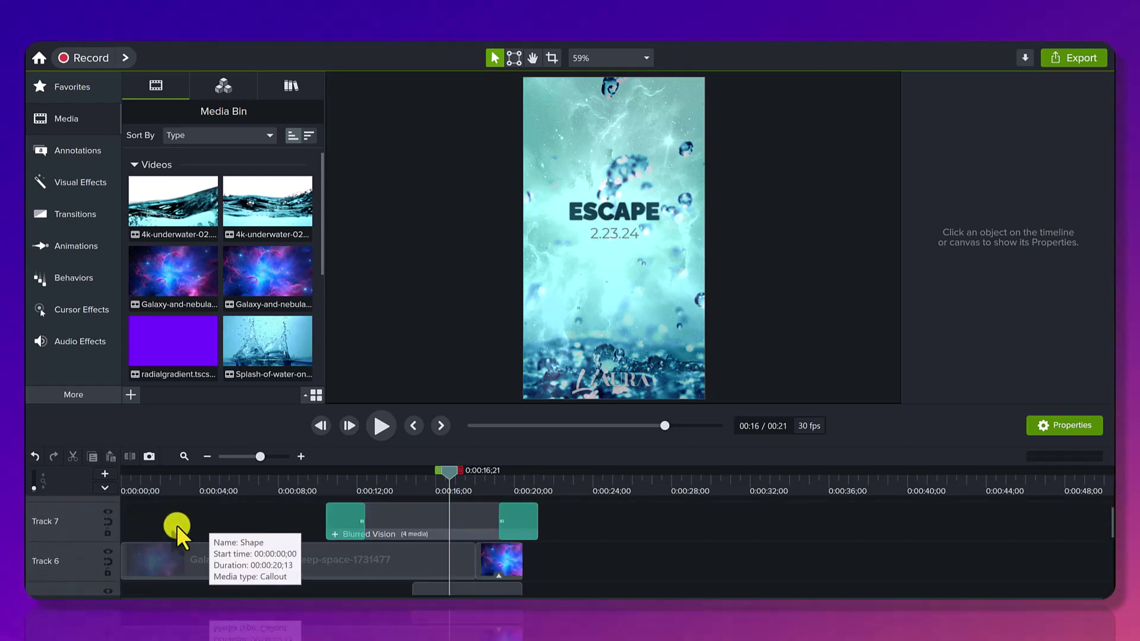
{"action": "scroll", "coordinate": [176, 525], "scroll_direction": "down", "scroll_amount": 1}
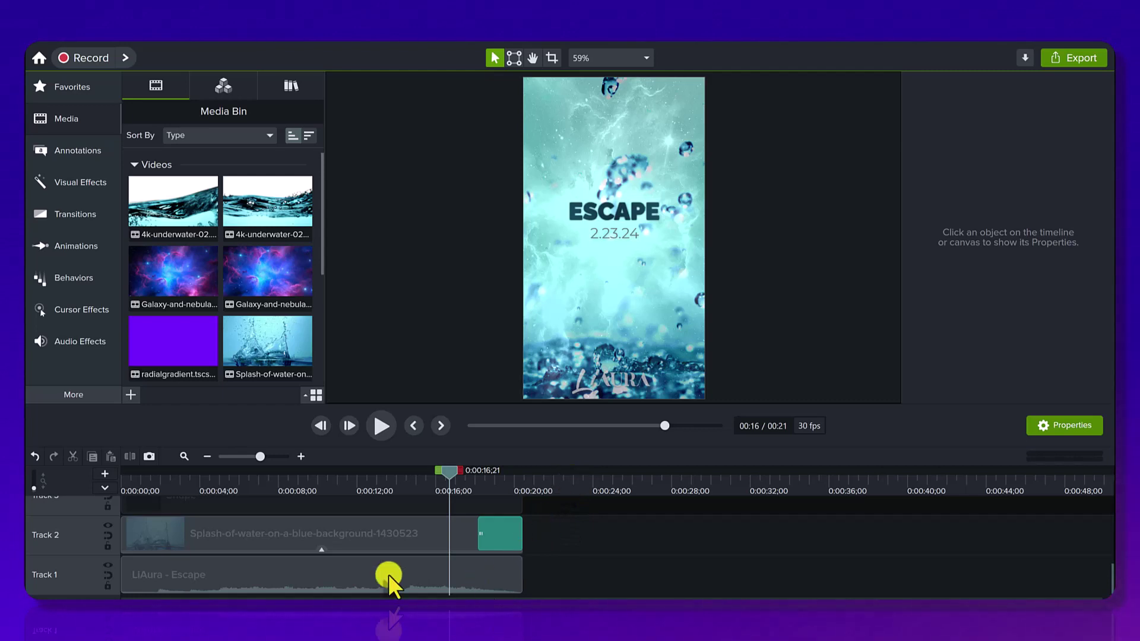
Select the splash-of-water clip and scrub through its first seconds to preview the footage
{"action": "left_click", "coordinate": [324, 539]}
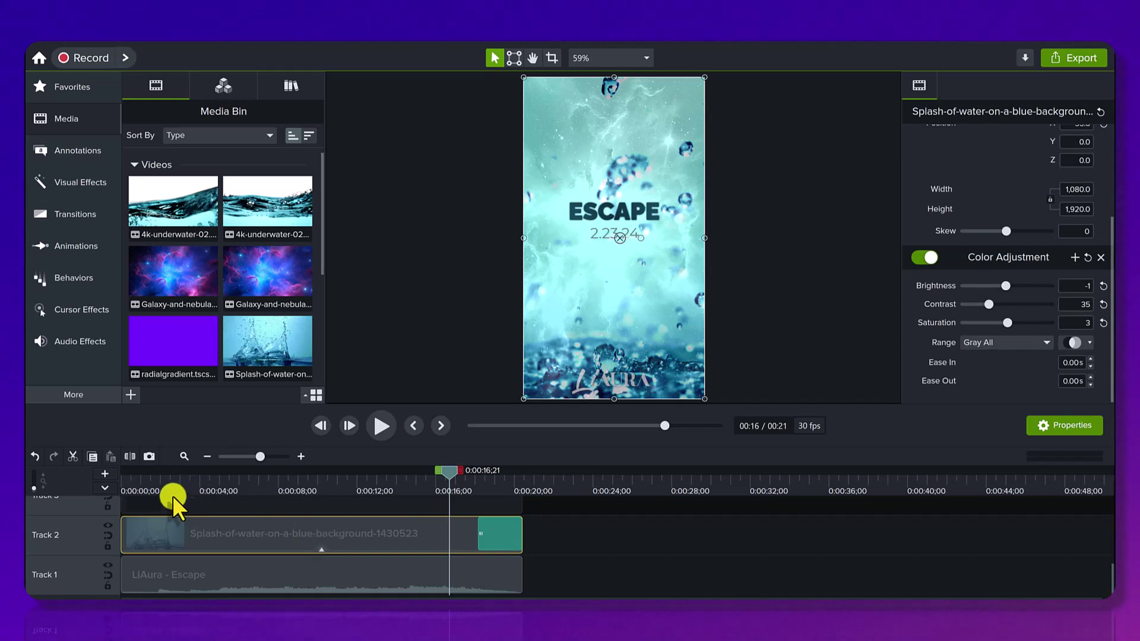
{"action": "left_click_drag", "start_coordinate": [164, 487], "coordinate": [254, 503]}
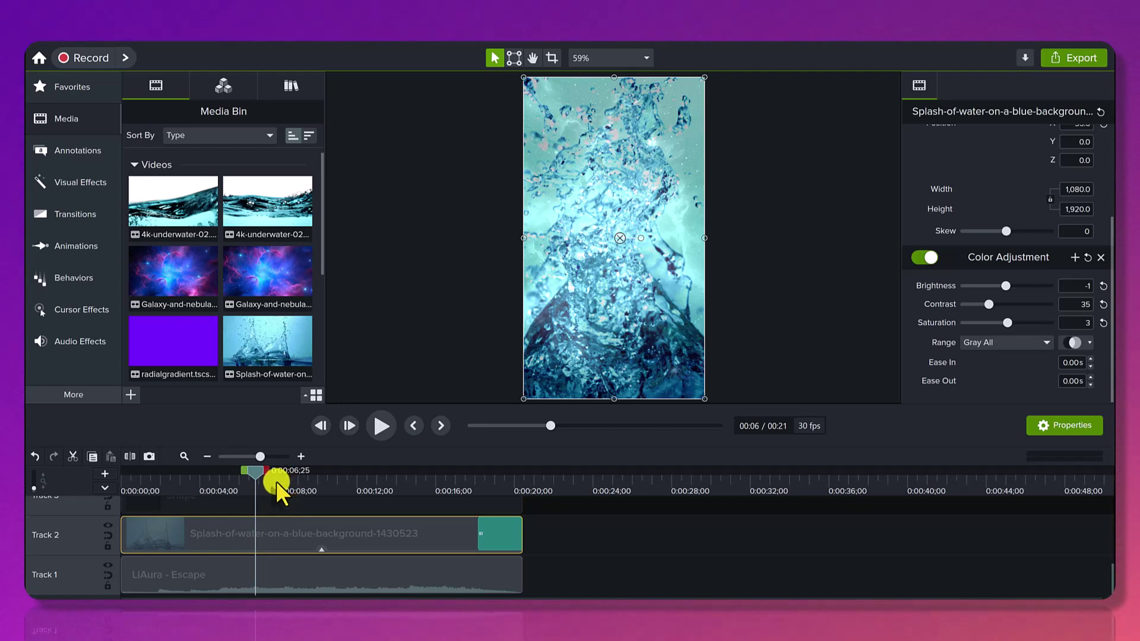
{"action": "left_click_drag", "start_coordinate": [273, 480], "coordinate": [318, 481]}
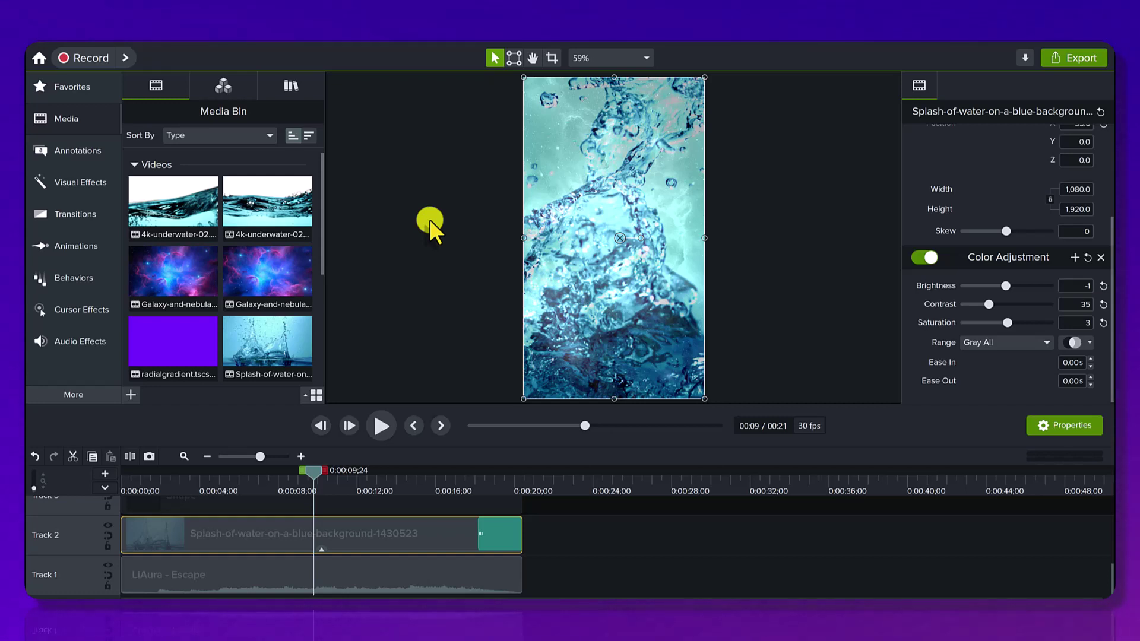
Open Project Settings and keep the 9:16 FHD (1080x1920) canvas size
{"action": "left_click", "coordinate": [39, 52]}
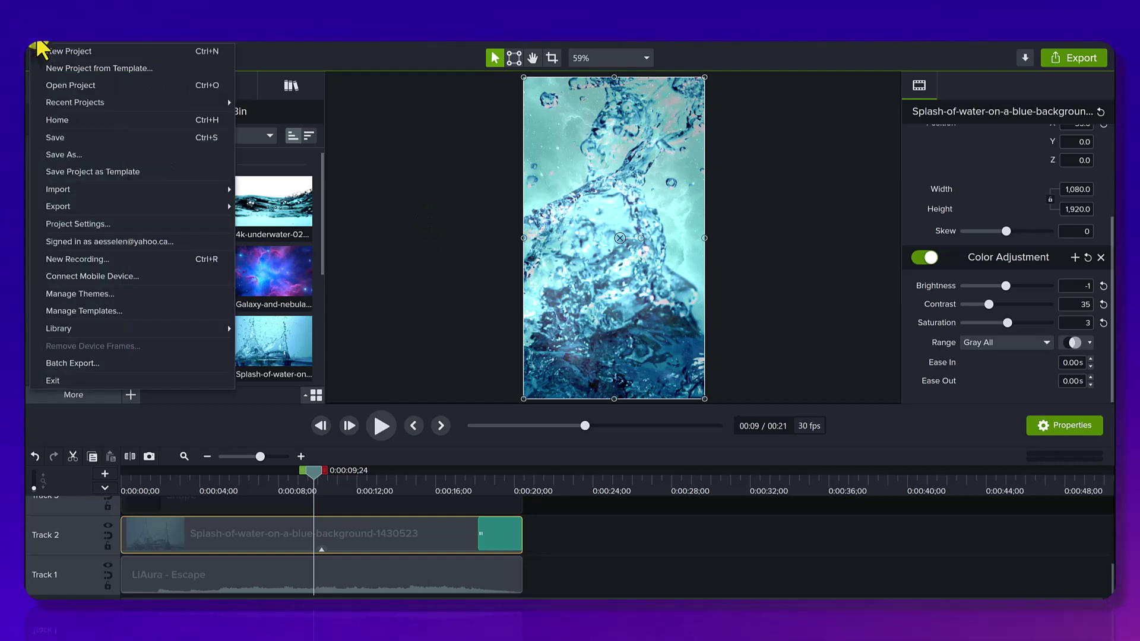
{"action": "left_click", "coordinate": [80, 226]}
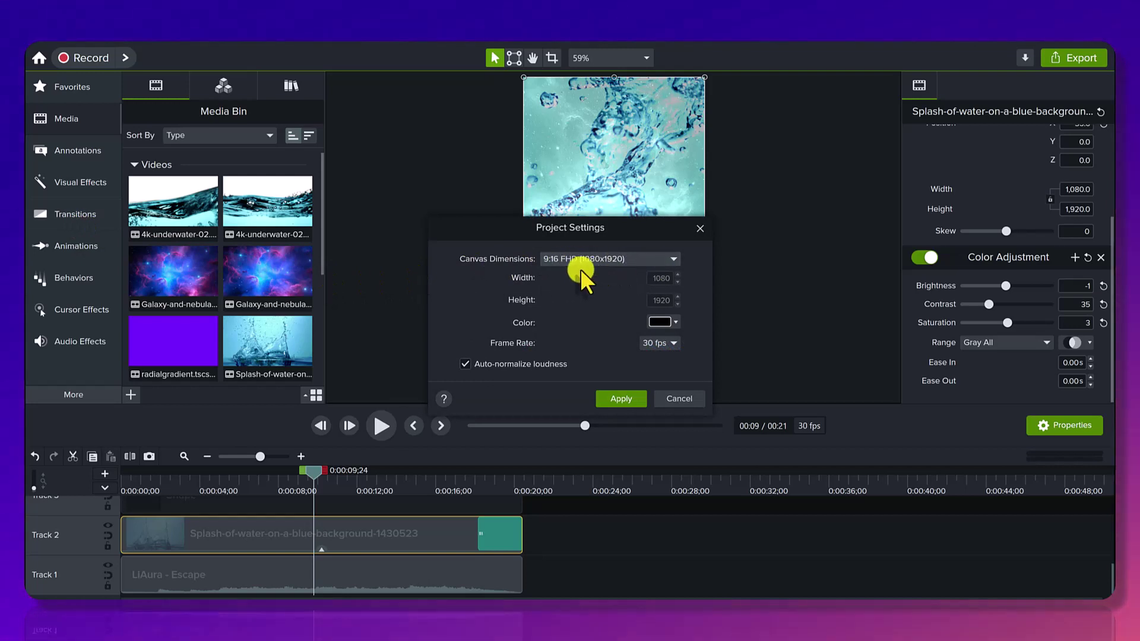
{"action": "left_click", "coordinate": [672, 259]}
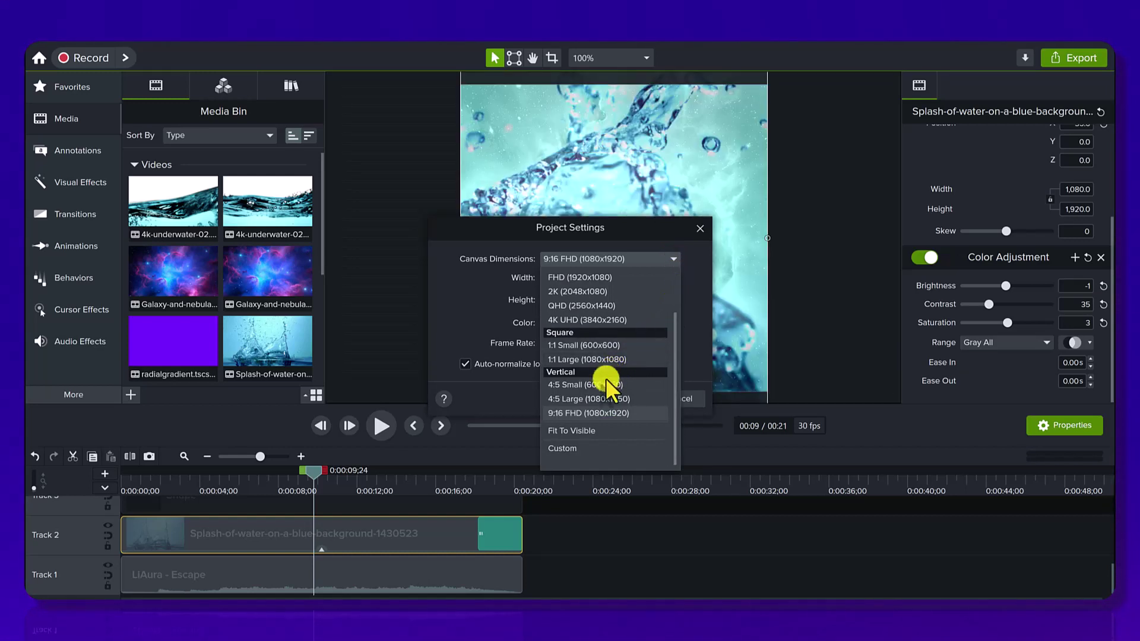
{"action": "left_click", "coordinate": [588, 413]}
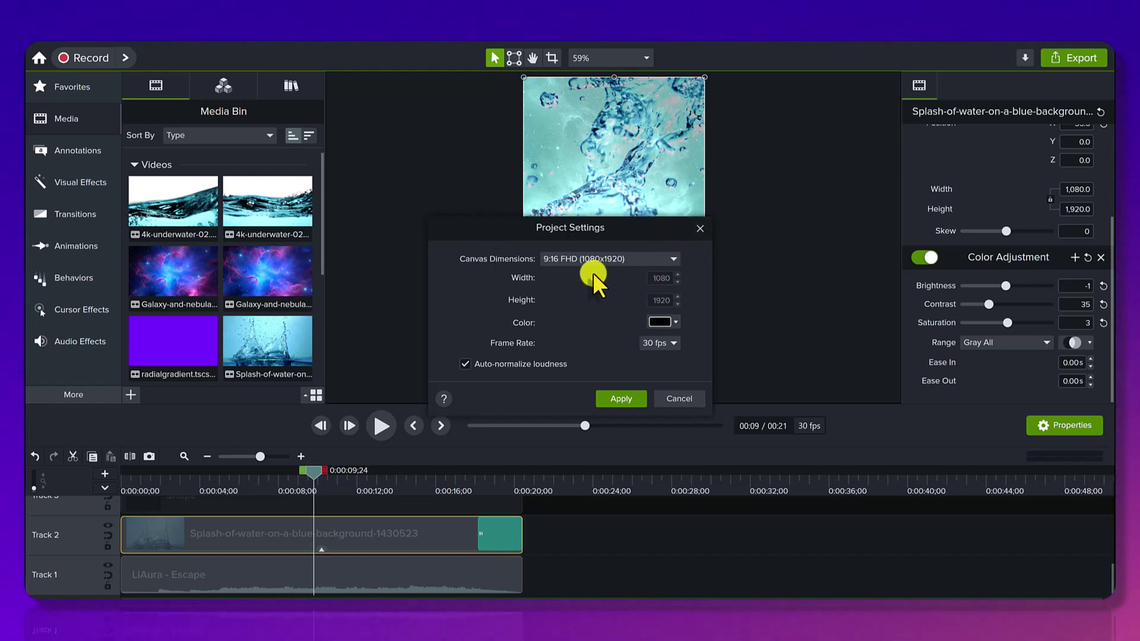
Close Project Settings, move the playhead to 0:07 and select the Splash clip on Track 2
{"action": "left_click", "coordinate": [697, 227]}
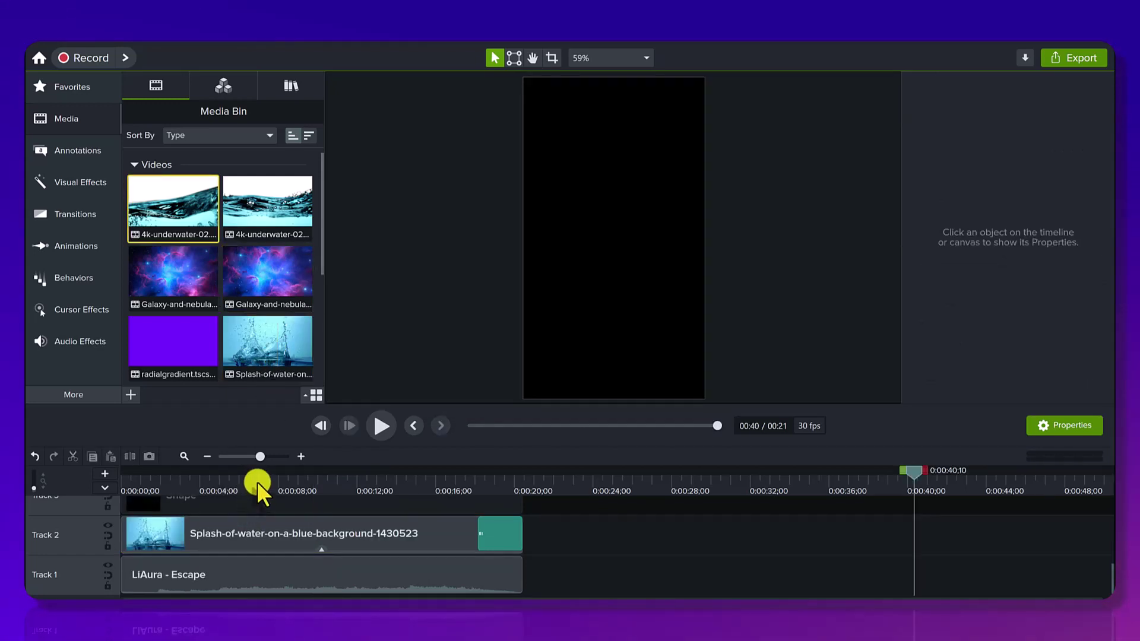
{"action": "left_click", "coordinate": [259, 476]}
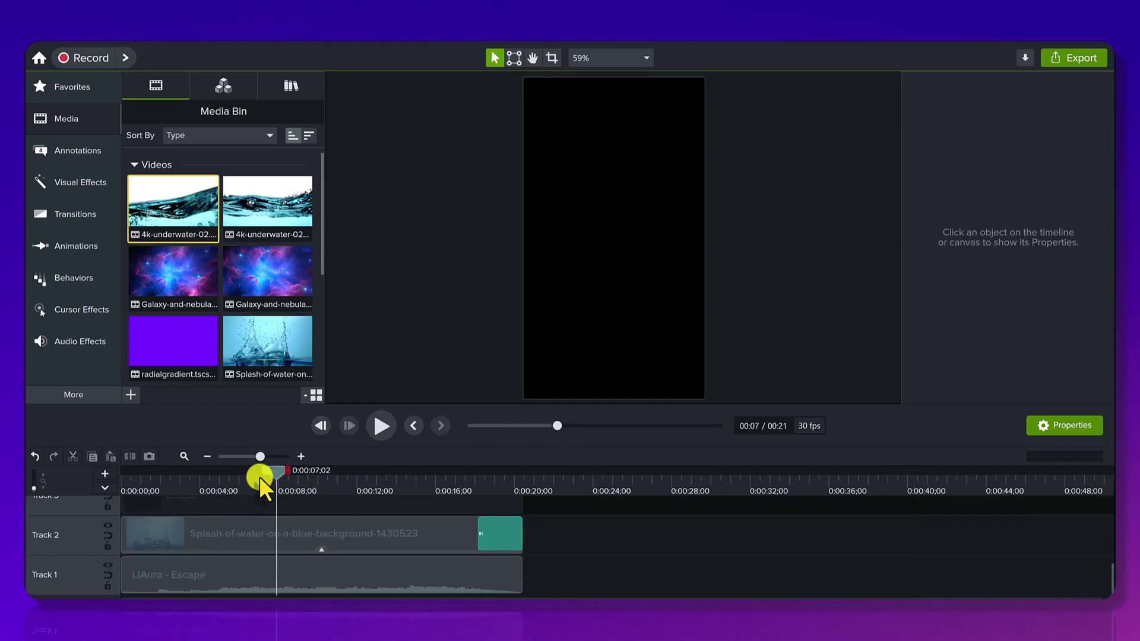
{"action": "left_click", "coordinate": [230, 541]}
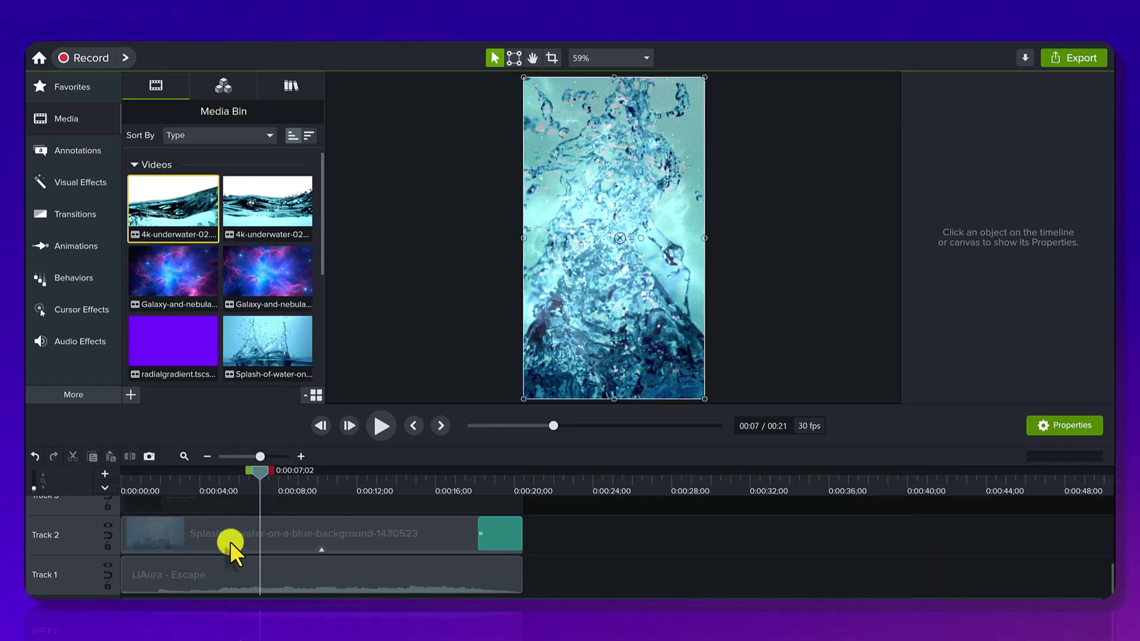
{"action": "scroll", "coordinate": [287, 321], "scroll_direction": "down", "scroll_amount": 1}
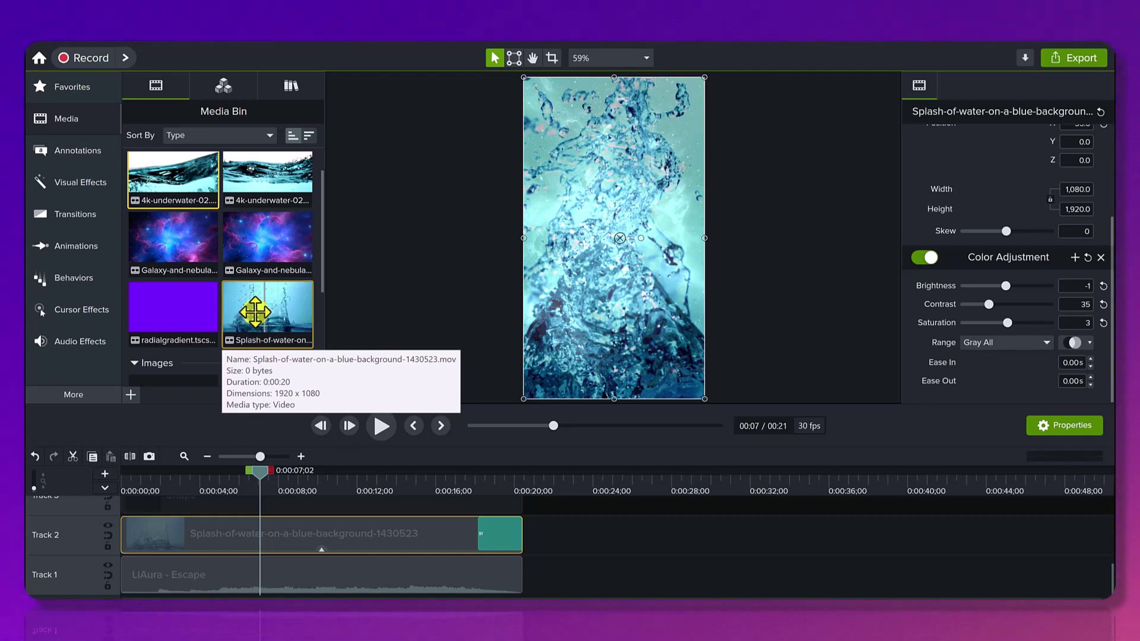
Place a second splash-of-water clip on Track 2 after the first and preview it
{"action": "left_click_drag", "start_coordinate": [255, 309], "coordinate": [563, 545]}
{"action": "left_click", "coordinate": [574, 480]}
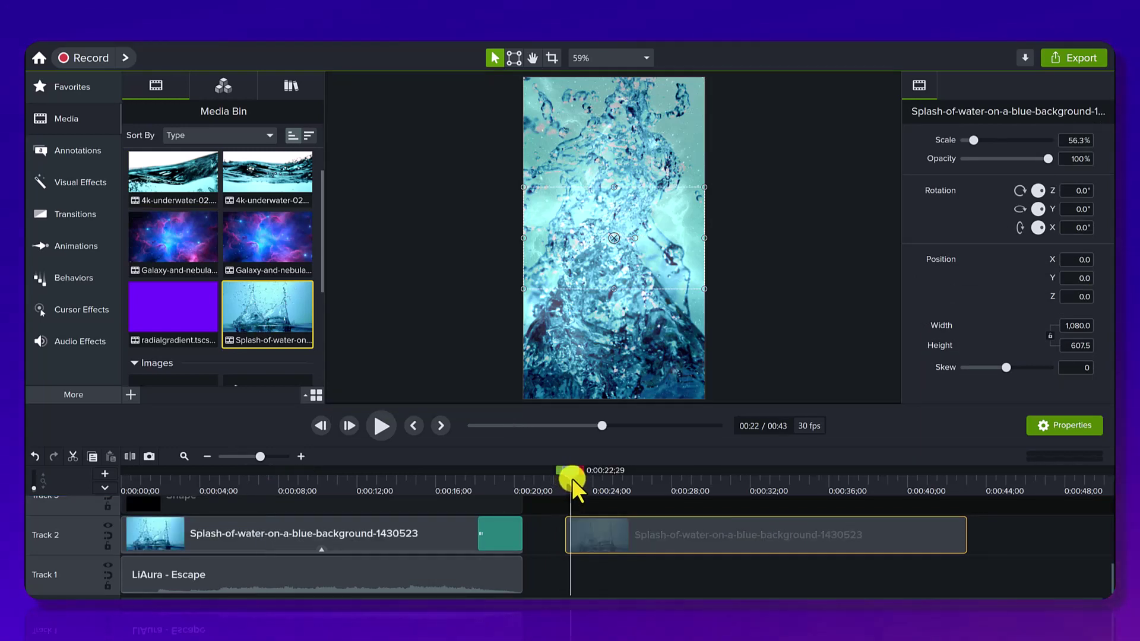
{"action": "left_click_drag", "start_coordinate": [579, 481], "coordinate": [917, 509]}
{"action": "left_click", "coordinate": [408, 480]}
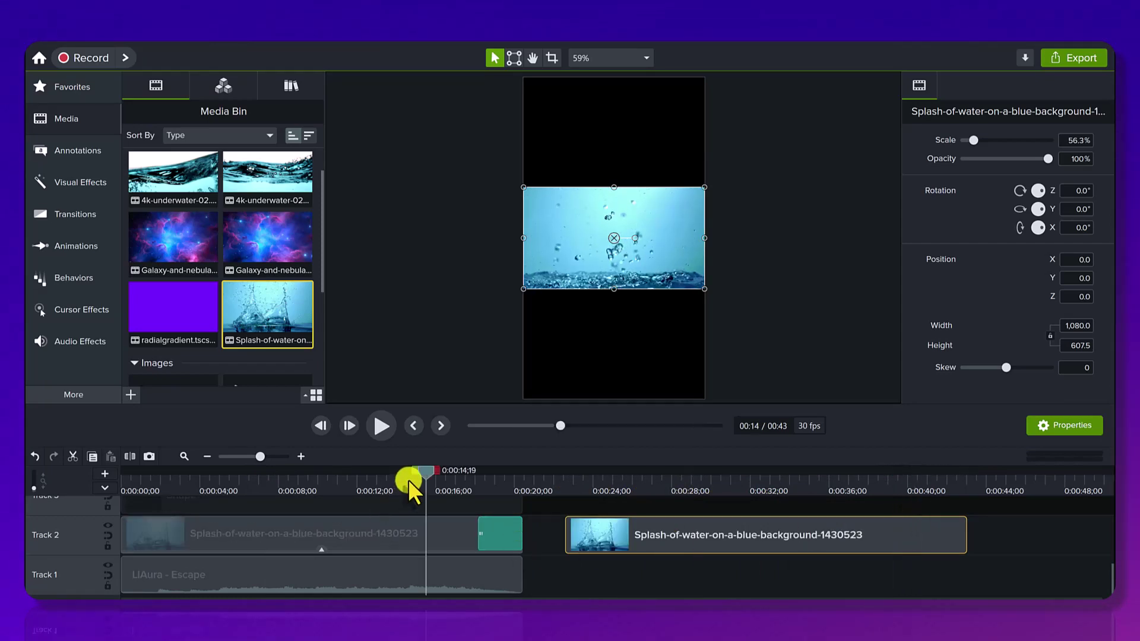
{"action": "left_click_drag", "start_coordinate": [408, 479], "coordinate": [355, 475]}
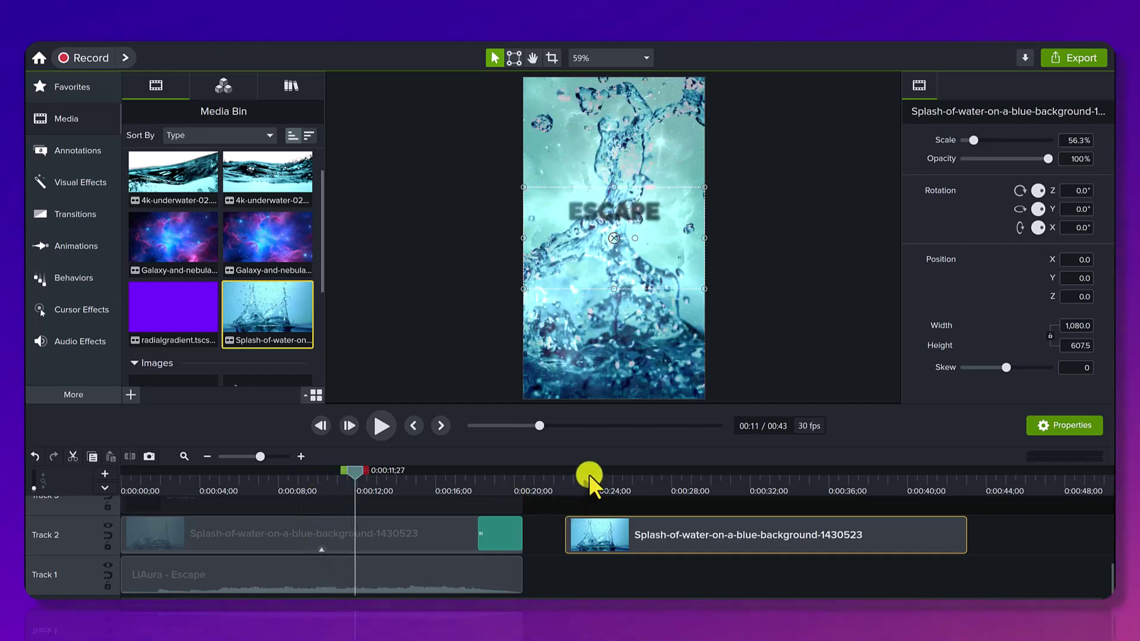
{"action": "left_click_drag", "start_coordinate": [586, 471], "coordinate": [769, 471]}
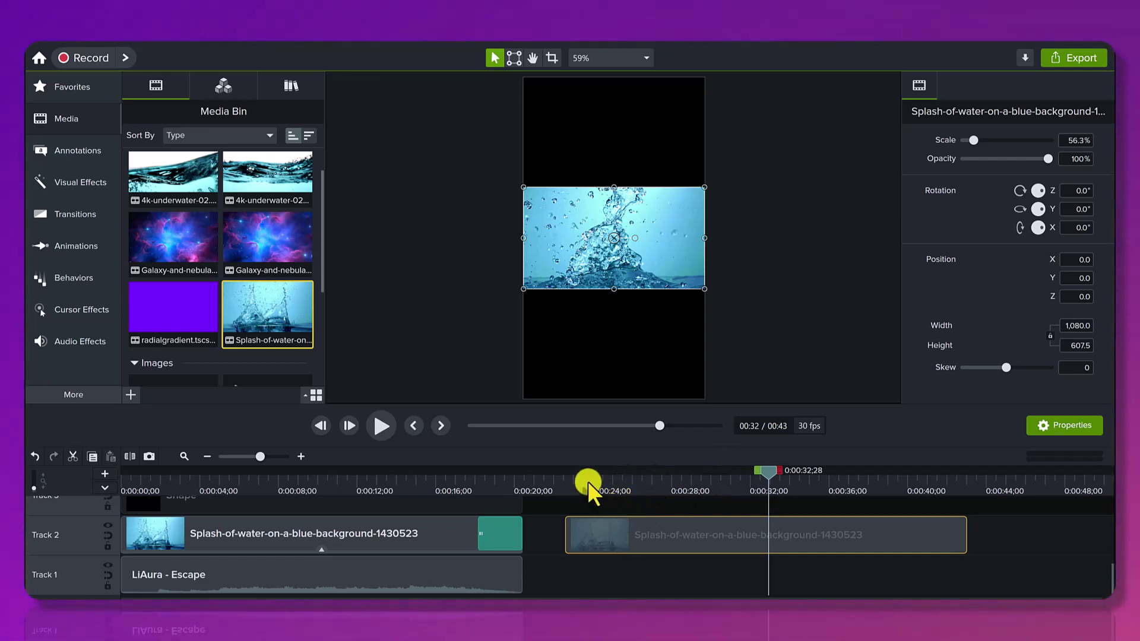
{"action": "left_click_drag", "start_coordinate": [588, 482], "coordinate": [760, 499]}
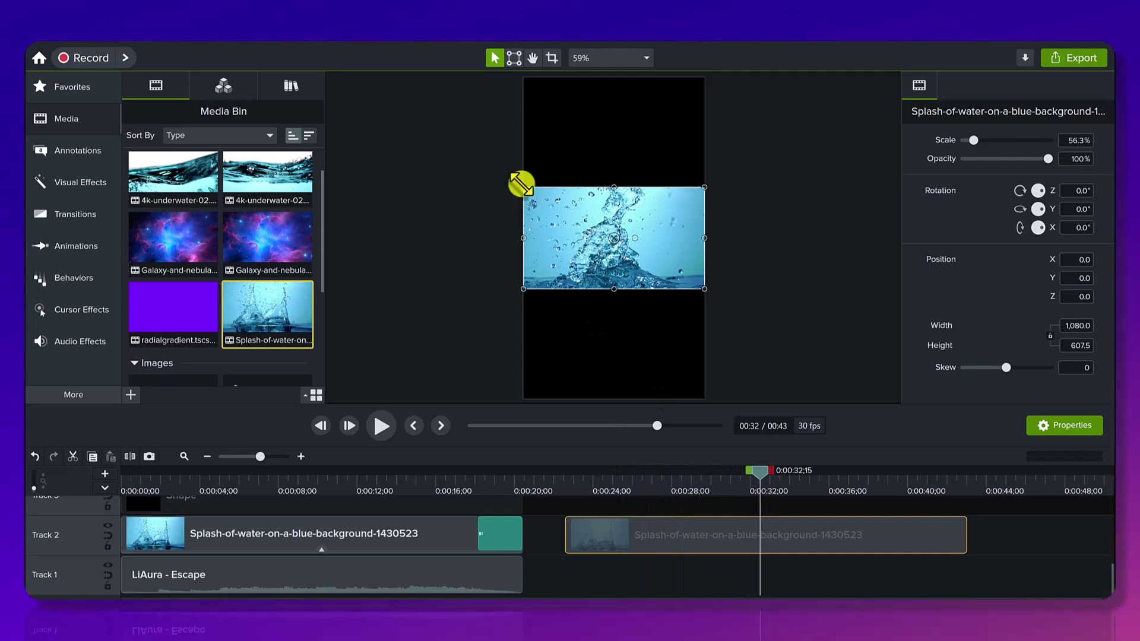
Scale the new splash clip to 177.8% and shift it to X -283.1 to frame the splash
{"action": "left_click_drag", "start_coordinate": [522, 184], "coordinate": [326, 89]}
{"action": "left_click_drag", "start_coordinate": [704, 288], "coordinate": [801, 396]}
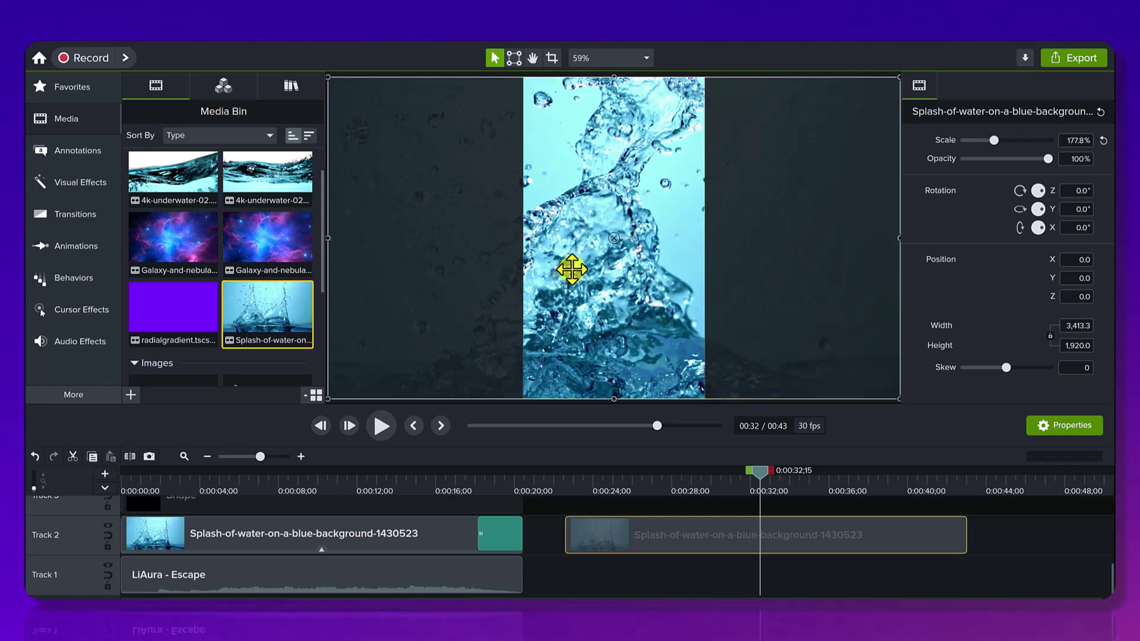
{"action": "left_click_drag", "start_coordinate": [543, 270], "coordinate": [522, 268]}
{"action": "left_click_drag", "start_coordinate": [590, 482], "coordinate": [747, 501]}
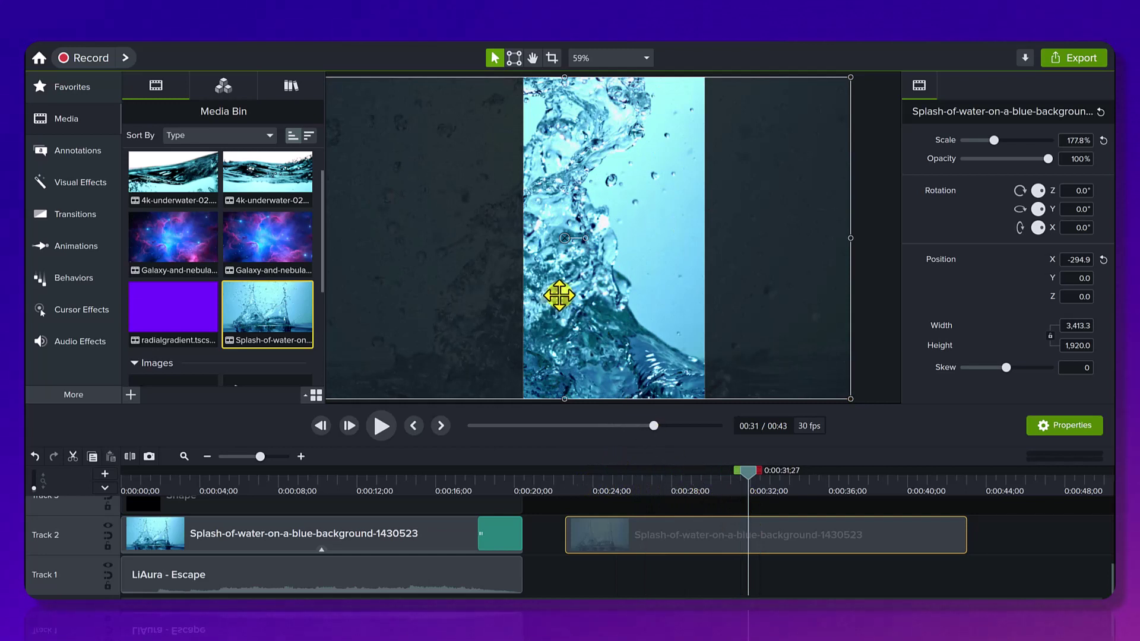
{"action": "left_click_drag", "start_coordinate": [560, 295], "coordinate": [625, 301]}
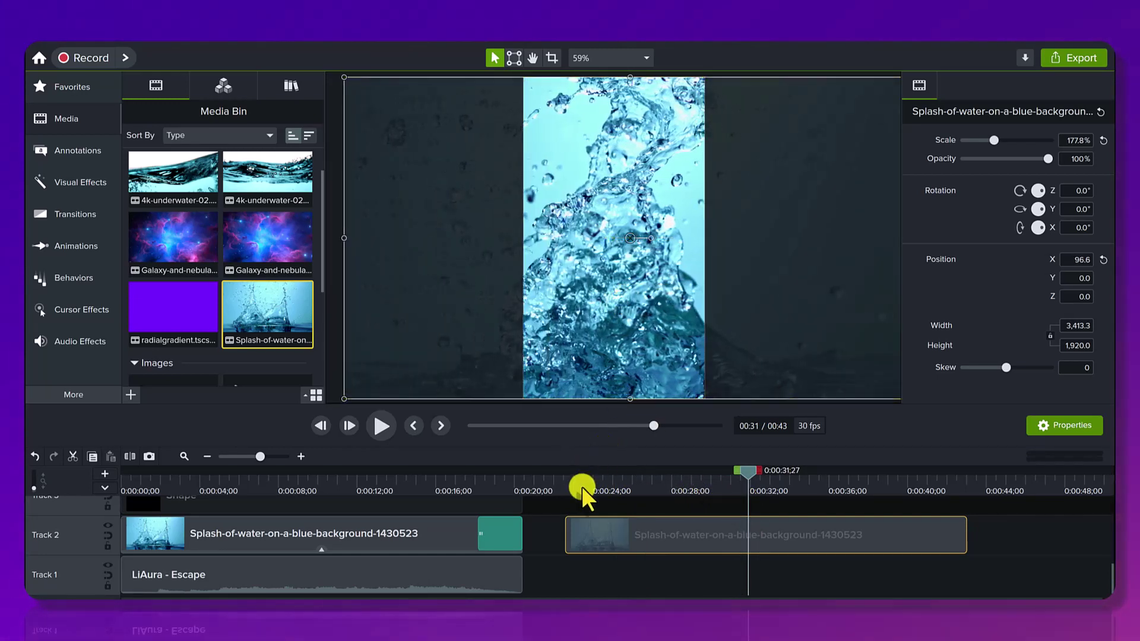
{"action": "left_click_drag", "start_coordinate": [583, 486], "coordinate": [862, 469]}
{"action": "left_click_drag", "start_coordinate": [611, 315], "coordinate": [557, 318]}
{"action": "left_click_drag", "start_coordinate": [736, 491], "coordinate": [791, 485]}
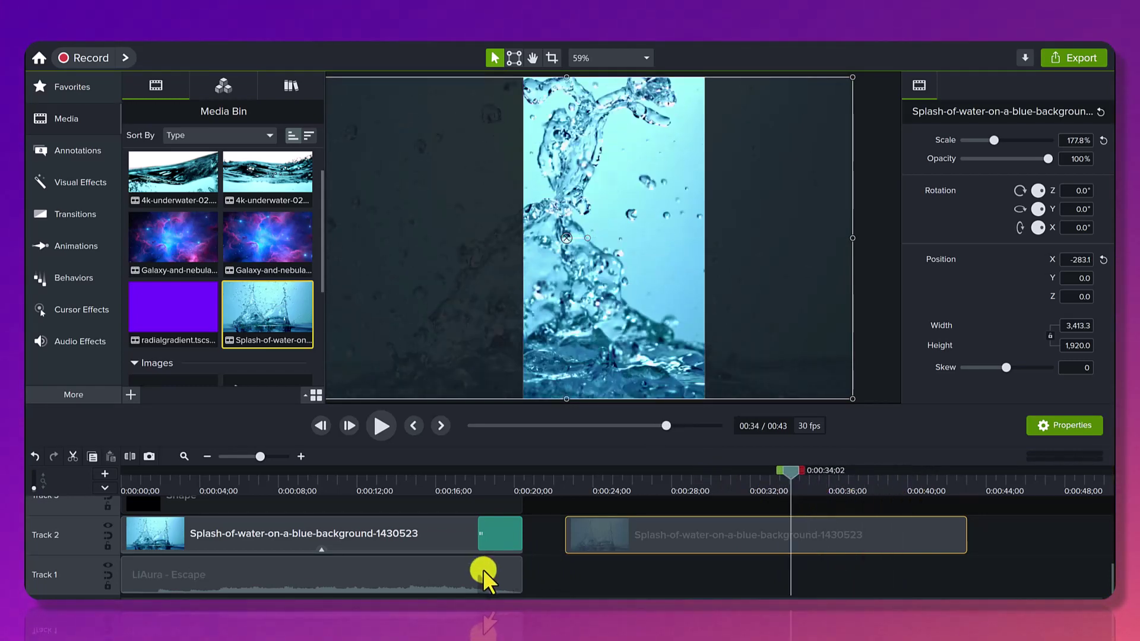
Select the date text, LiAura logo and galaxy clips on the upper tracks
{"action": "scroll", "coordinate": [483, 569], "scroll_direction": "up", "scroll_amount": 1}
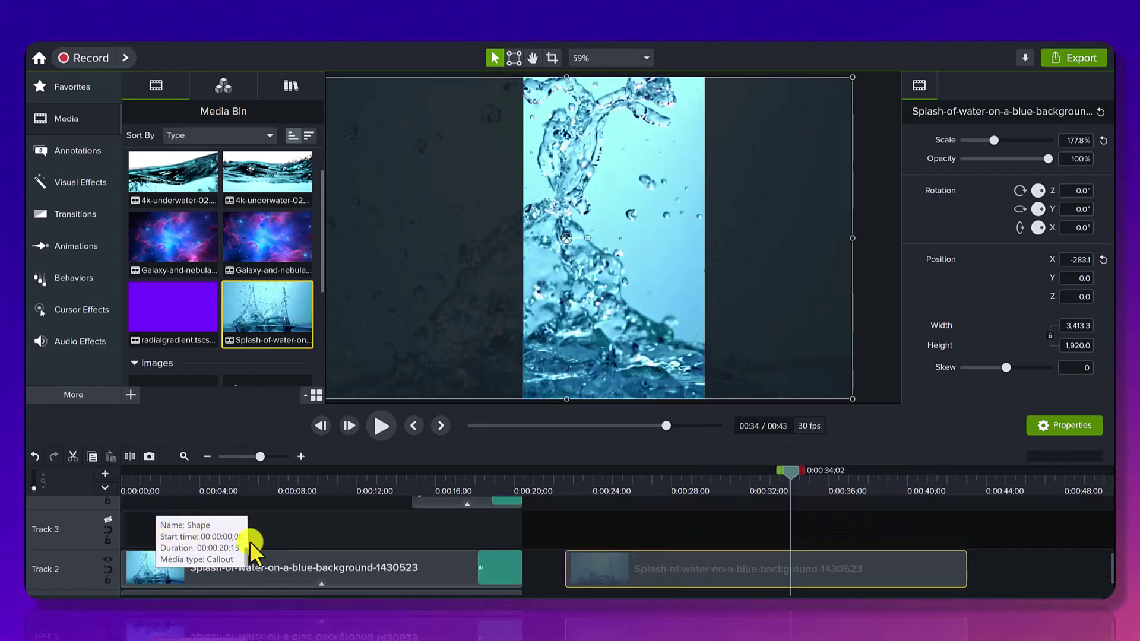
{"action": "scroll", "coordinate": [348, 524], "scroll_direction": "up", "scroll_amount": 2}
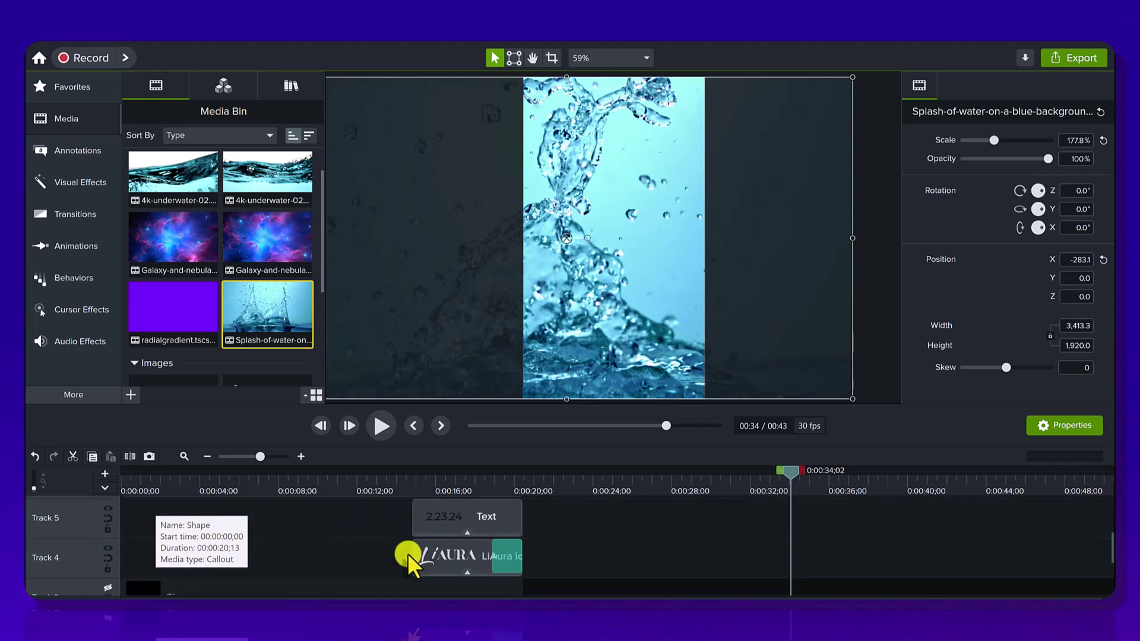
{"action": "scroll", "coordinate": [407, 553], "scroll_direction": "up", "scroll_amount": 1}
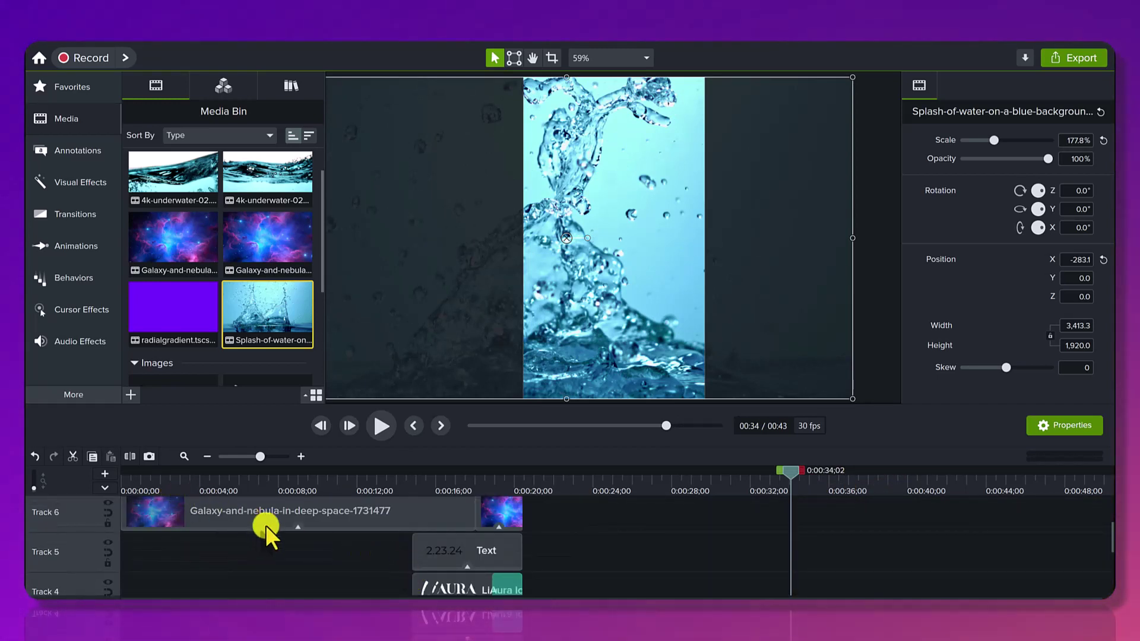
{"action": "left_click_drag", "start_coordinate": [266, 525], "coordinate": [230, 524]}
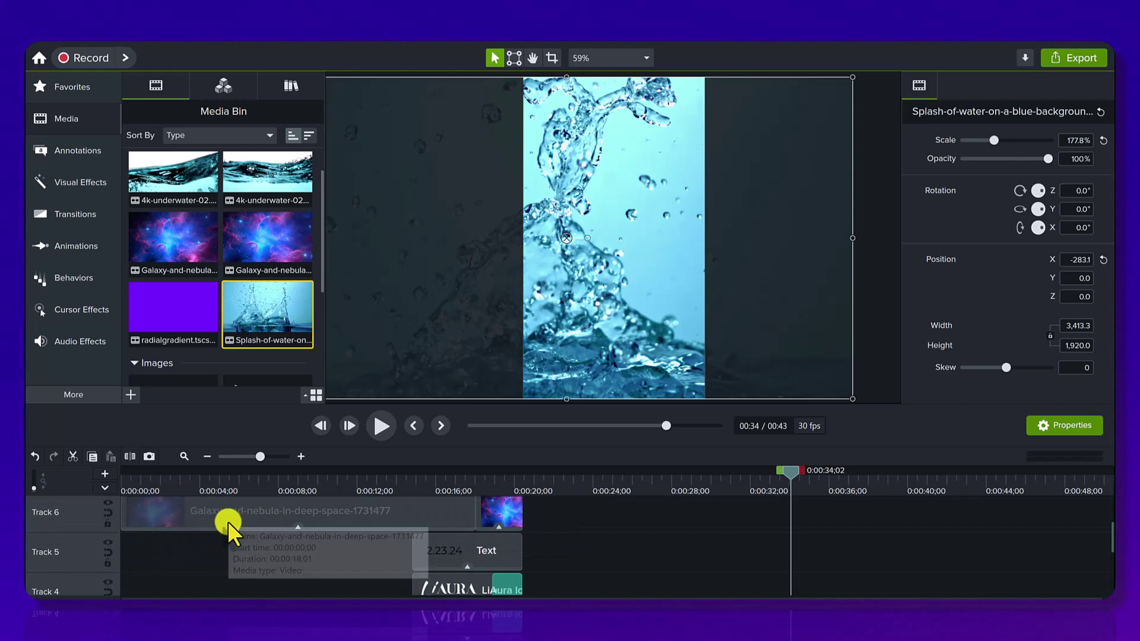
{"action": "scroll", "coordinate": [227, 521], "scroll_direction": "down", "scroll_amount": 1}
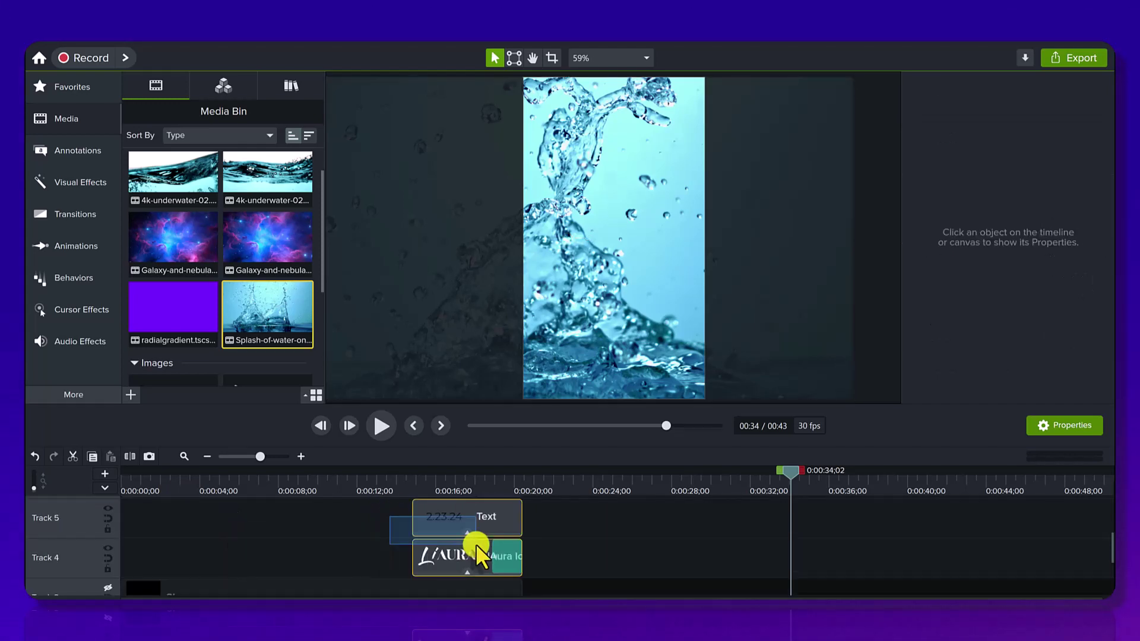
{"action": "left_click_drag", "start_coordinate": [476, 544], "coordinate": [350, 512]}
{"action": "left_click_drag", "start_coordinate": [350, 551], "coordinate": [238, 486]}
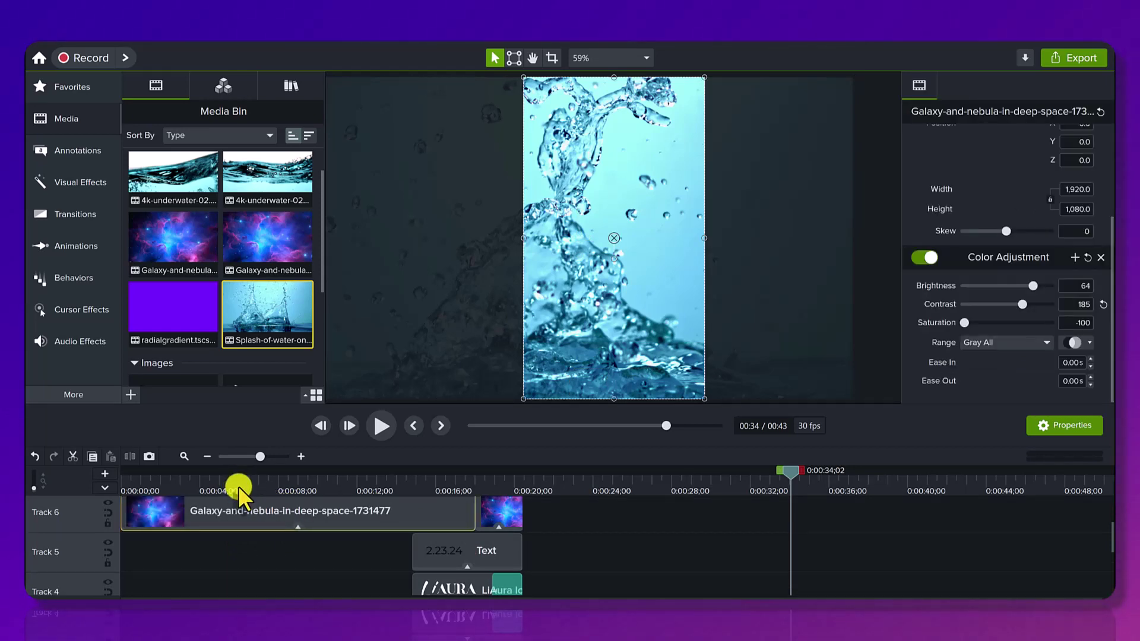
{"action": "left_click", "coordinate": [238, 486]}
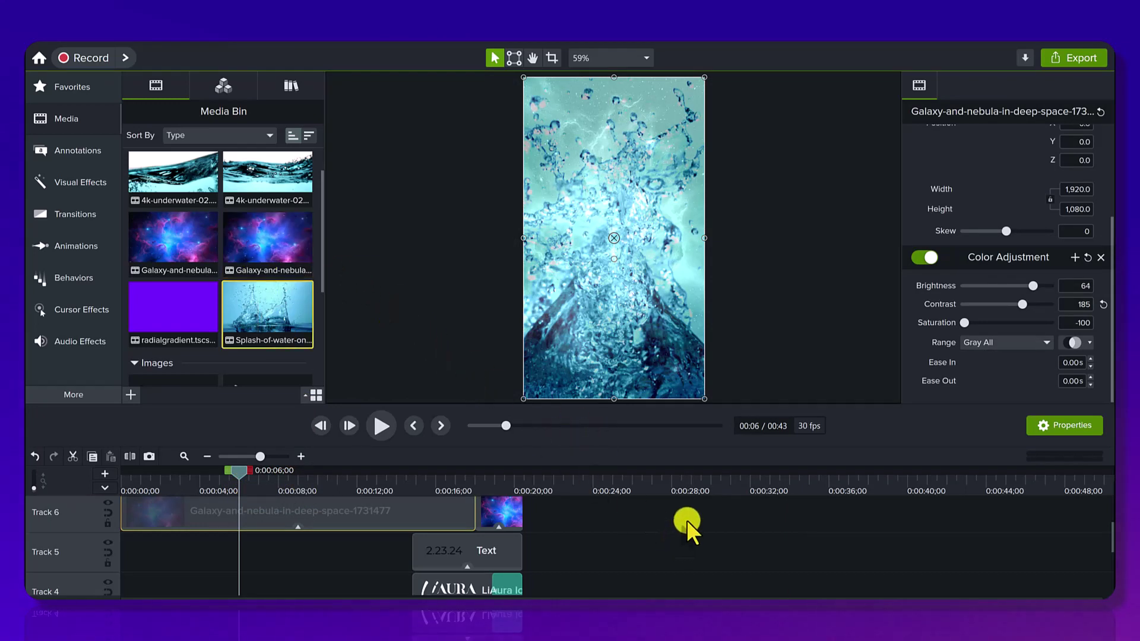
Move the second splash clip later and place the reversed galaxy clip on Track 1 near 0:22
{"action": "scroll", "coordinate": [689, 528], "scroll_direction": "down", "scroll_amount": 5}
{"action": "left_click_drag", "start_coordinate": [600, 532], "coordinate": [760, 532]}
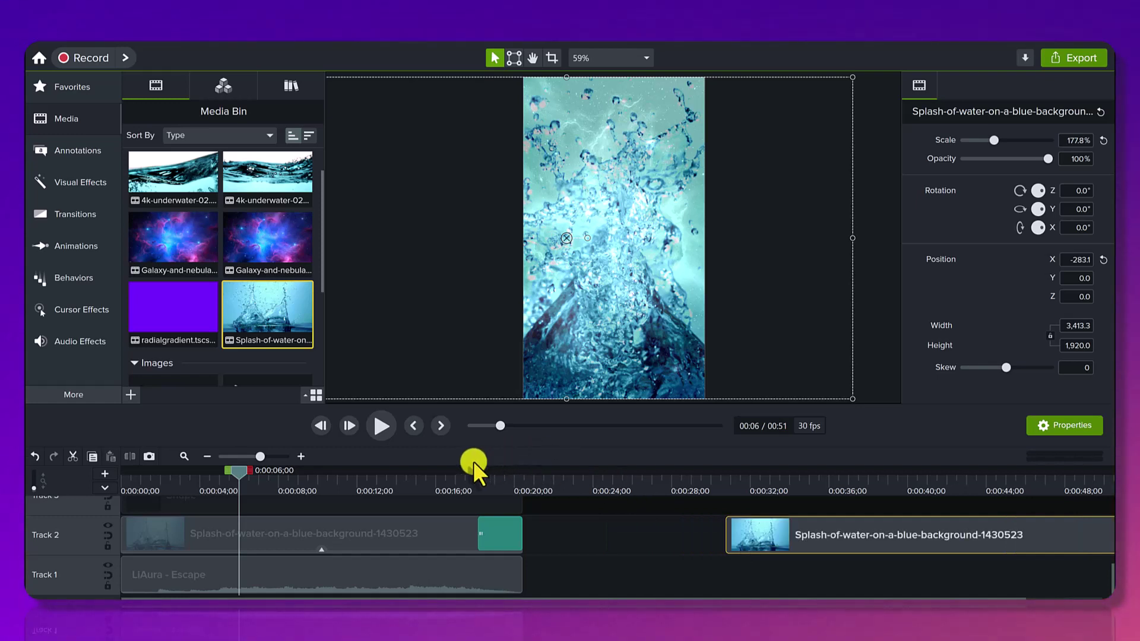
{"action": "left_click_drag", "start_coordinate": [267, 241], "coordinate": [577, 508]}
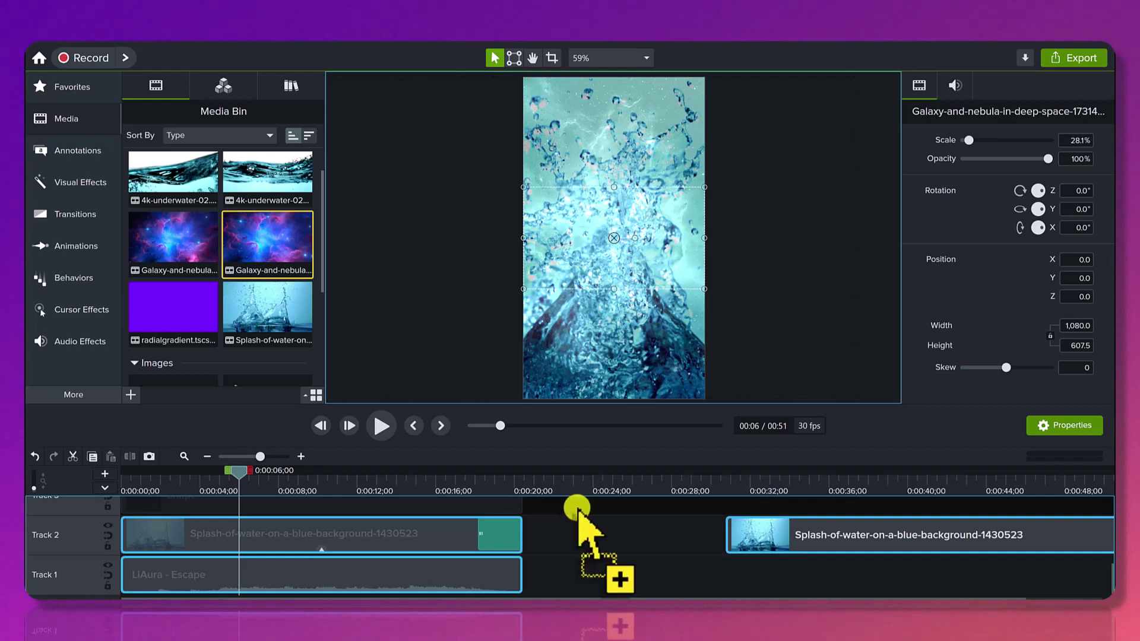
{"action": "left_click_drag", "start_coordinate": [580, 582], "coordinate": [580, 579]}
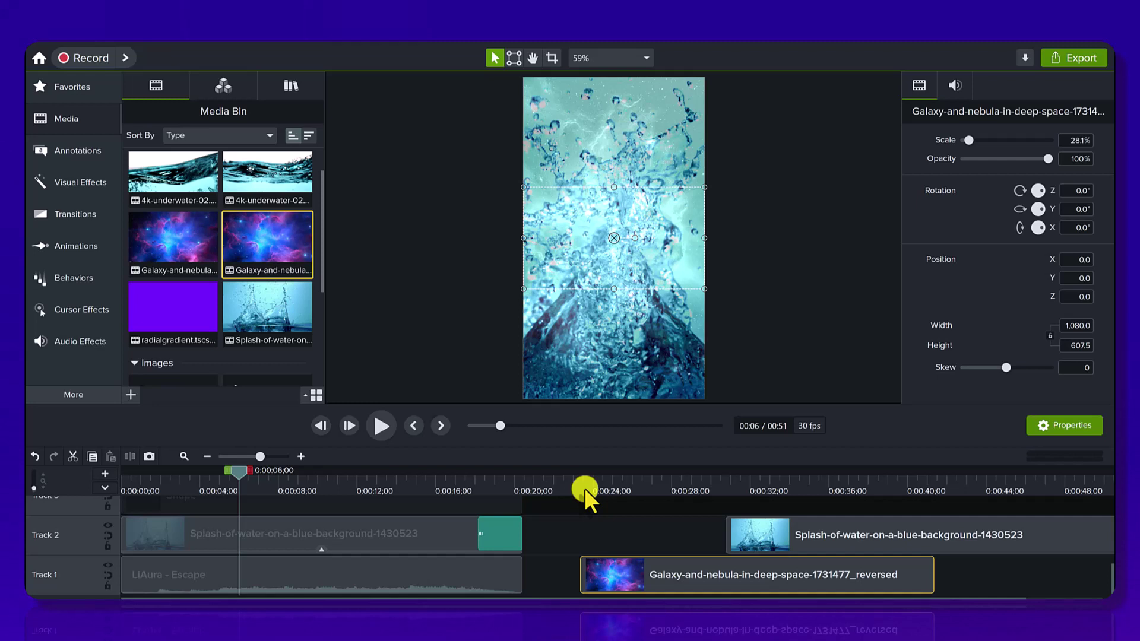
Preview the galaxy-over-splash layering from about 24 to 29 seconds
{"action": "left_click_drag", "start_coordinate": [584, 488], "coordinate": [615, 505]}
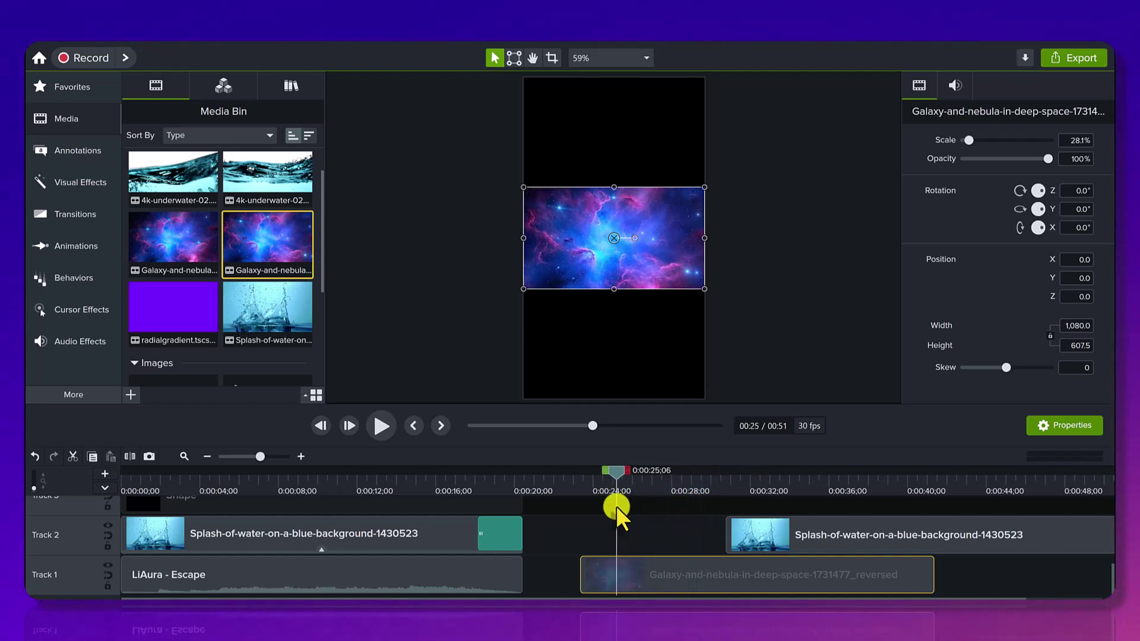
{"action": "left_click_drag", "start_coordinate": [616, 504], "coordinate": [693, 507]}
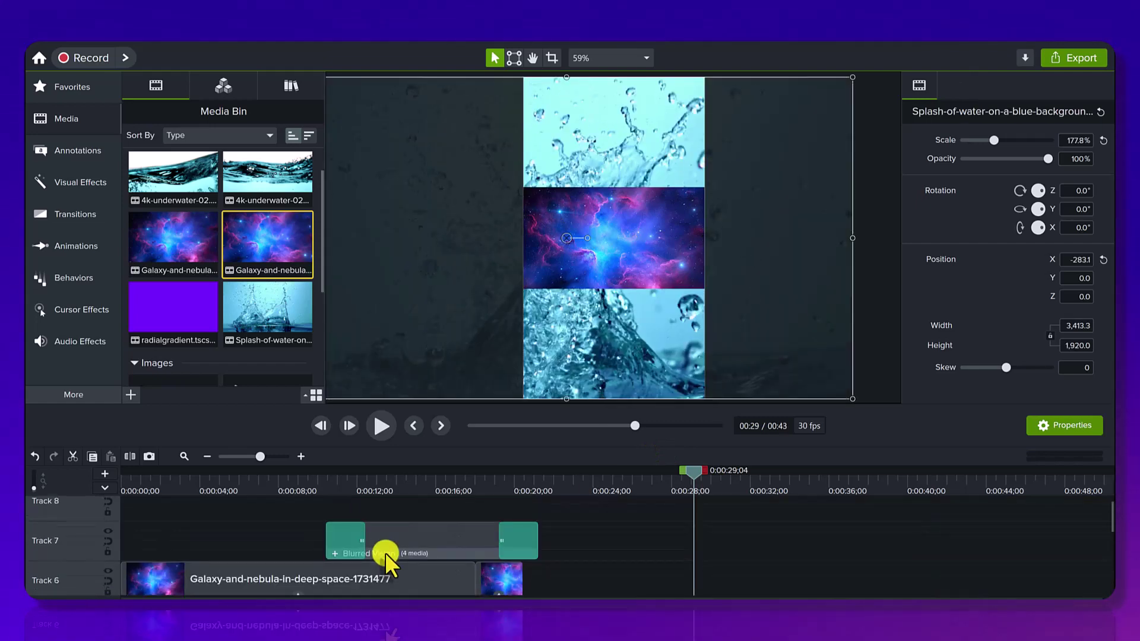
{"action": "scroll", "coordinate": [285, 531], "scroll_direction": "down", "scroll_amount": 3}
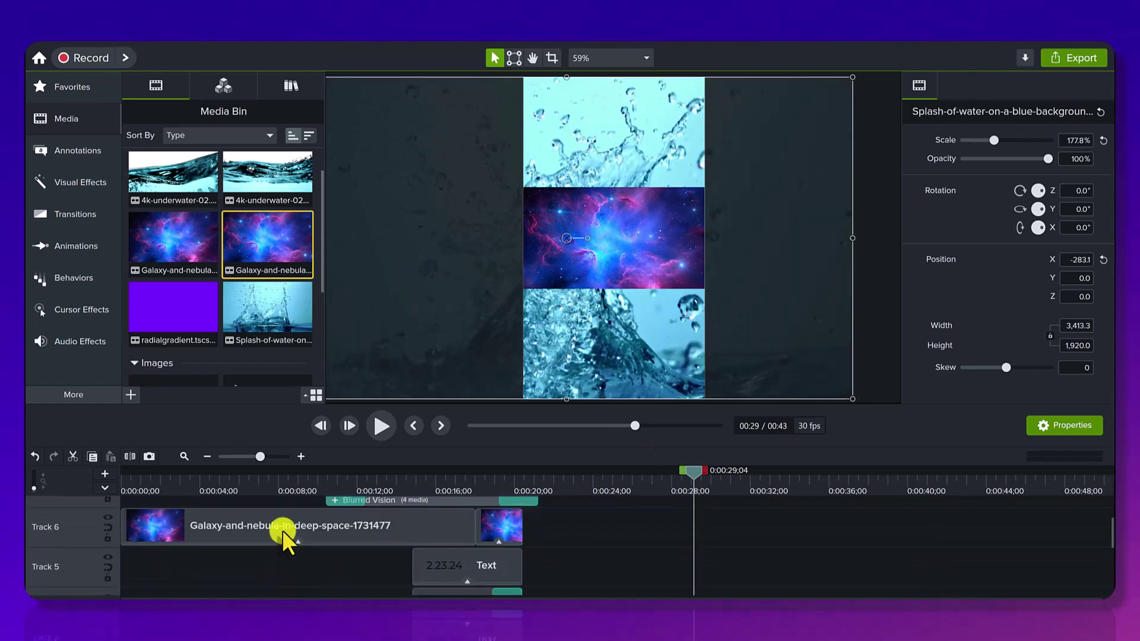
{"action": "scroll", "coordinate": [287, 522], "scroll_direction": "down", "scroll_amount": 6}
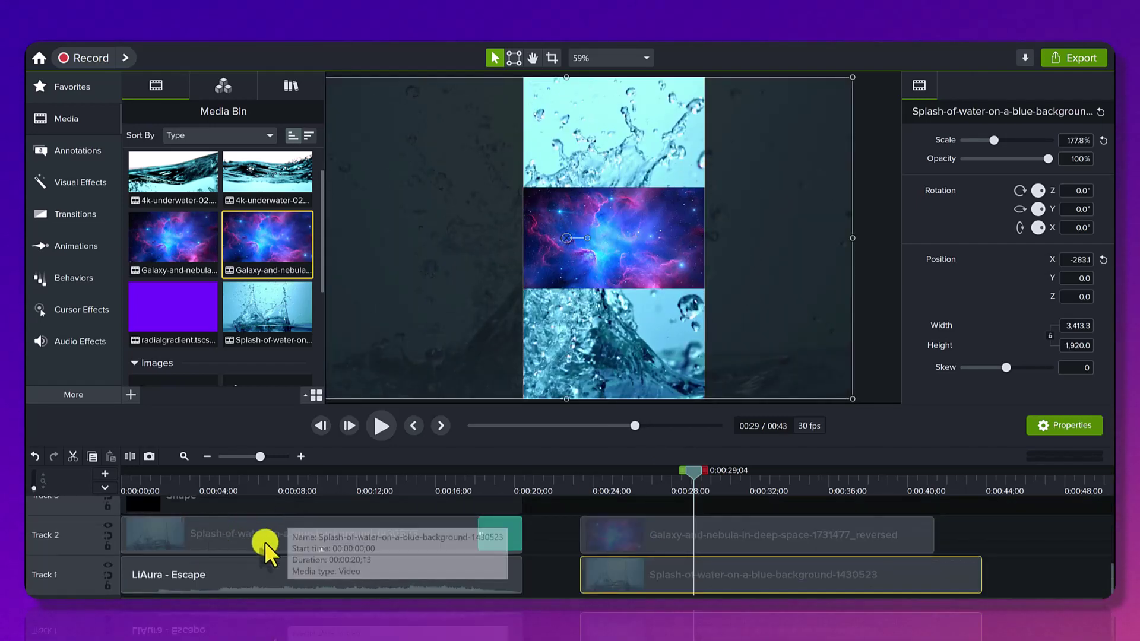
Lower the reversed galaxy clip's opacity to 53% and preview the blend around 24 seconds
{"action": "left_click", "coordinate": [604, 531]}
{"action": "left_click", "coordinate": [600, 483]}
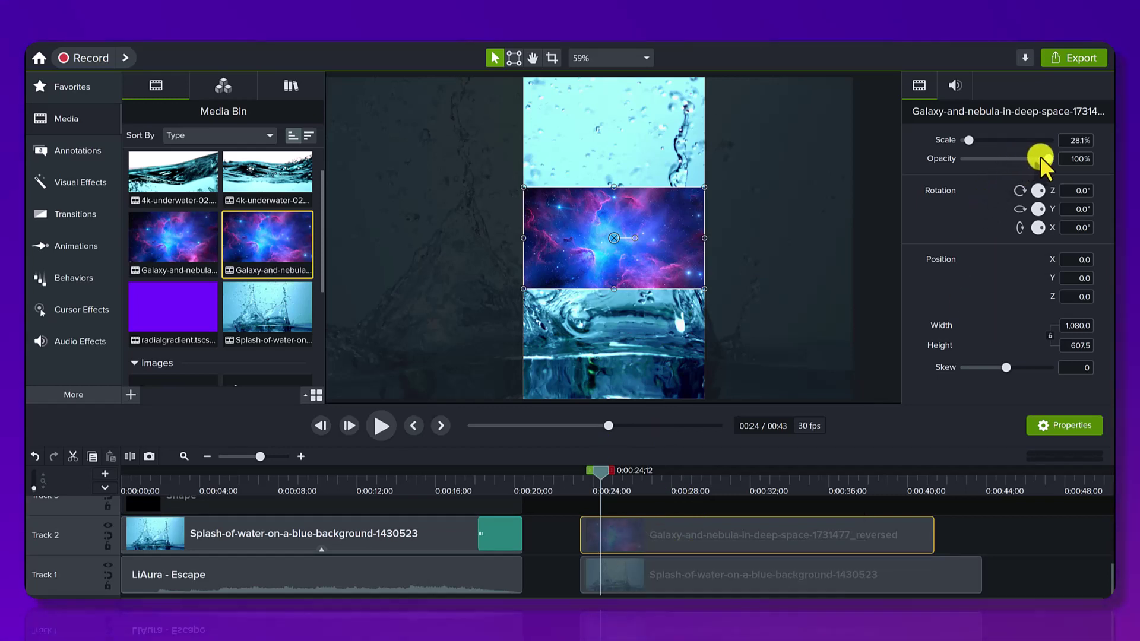
{"action": "left_click_drag", "start_coordinate": [1047, 158], "coordinate": [1021, 158]}
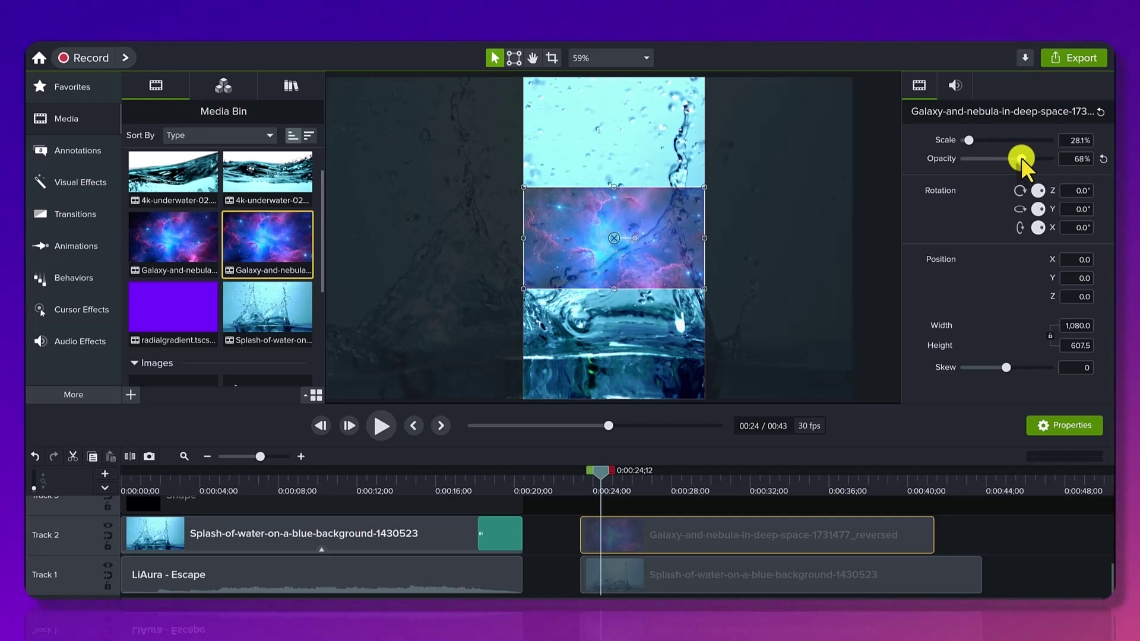
{"action": "left_click_drag", "start_coordinate": [1021, 156], "coordinate": [1007, 156]}
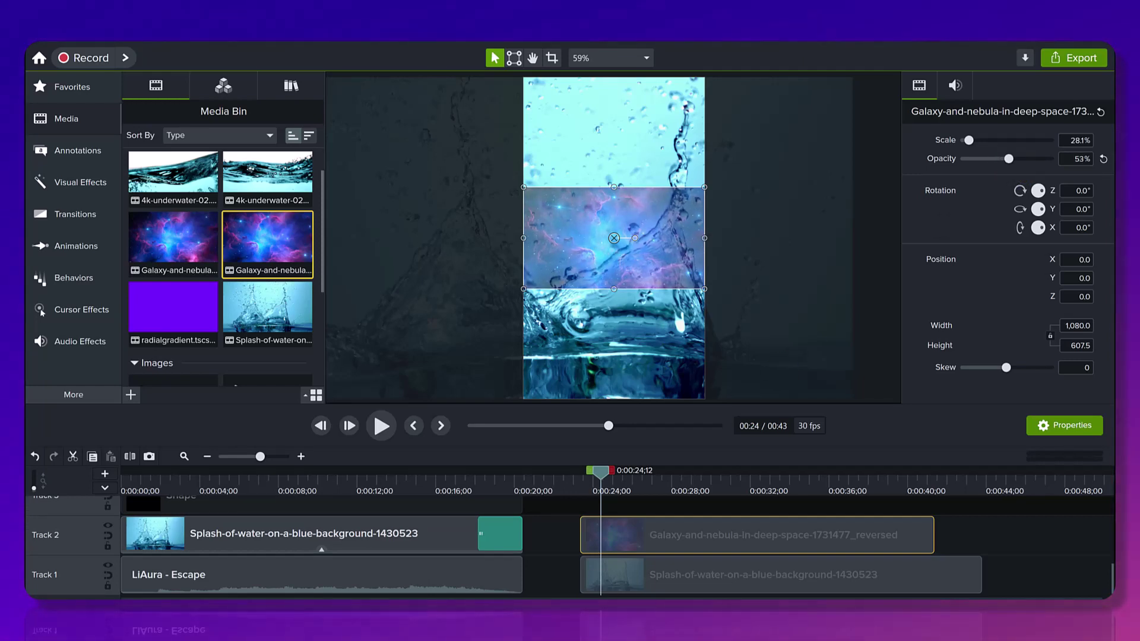
{"action": "left_click_drag", "start_coordinate": [626, 499], "coordinate": [645, 477]}
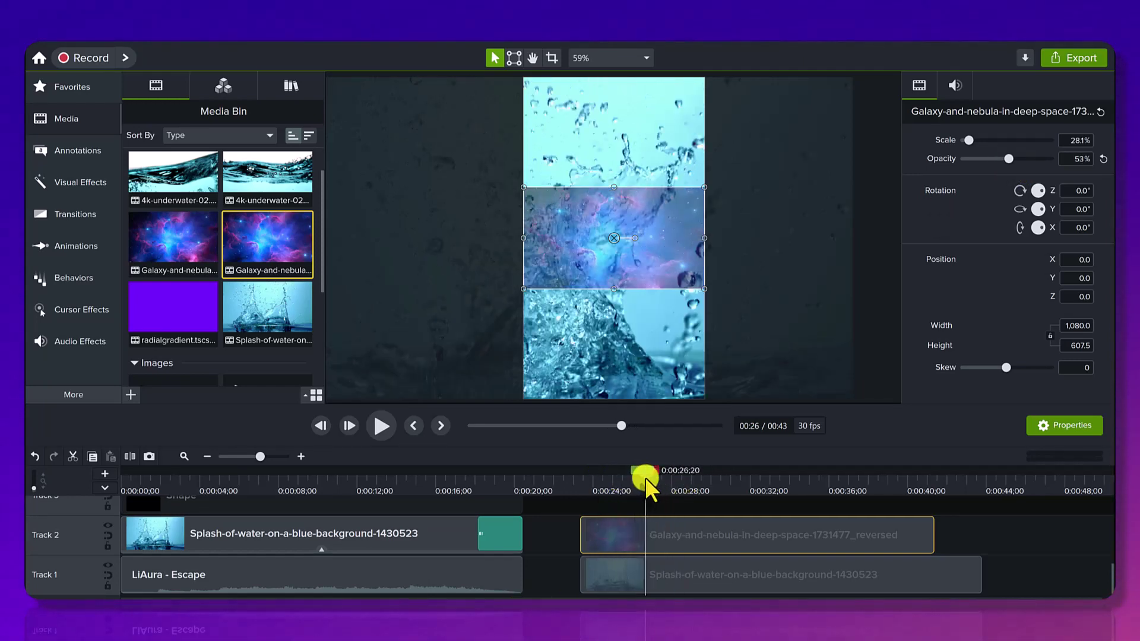
{"action": "left_click", "coordinate": [223, 484]}
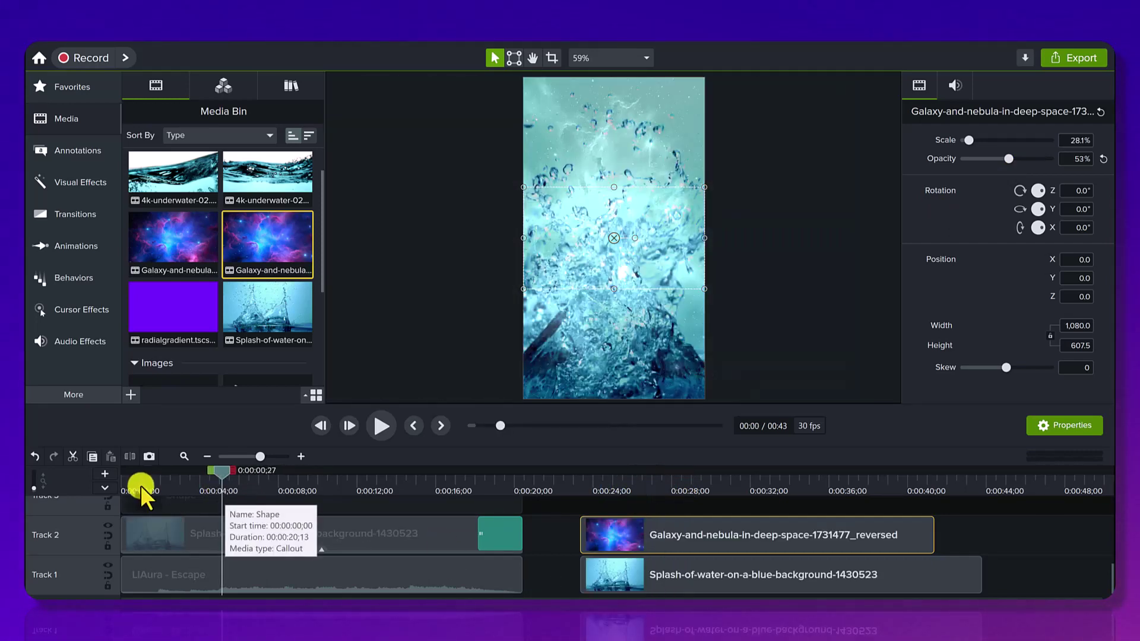
{"action": "left_click_drag", "start_coordinate": [141, 486], "coordinate": [367, 466]}
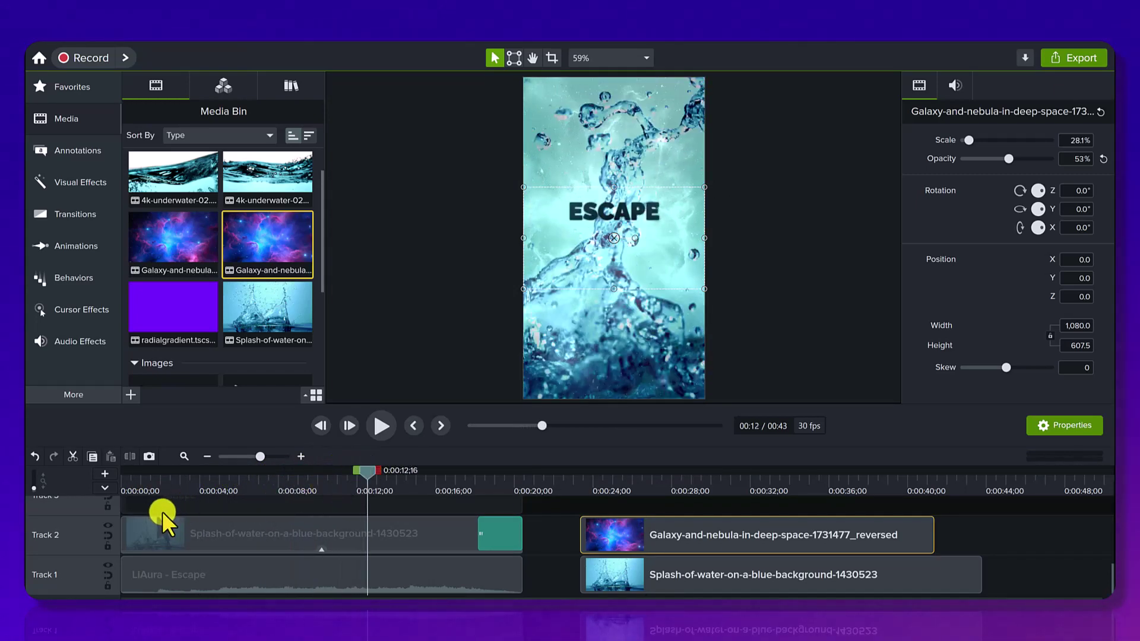
{"action": "scroll", "coordinate": [162, 512], "scroll_direction": "up", "scroll_amount": 5}
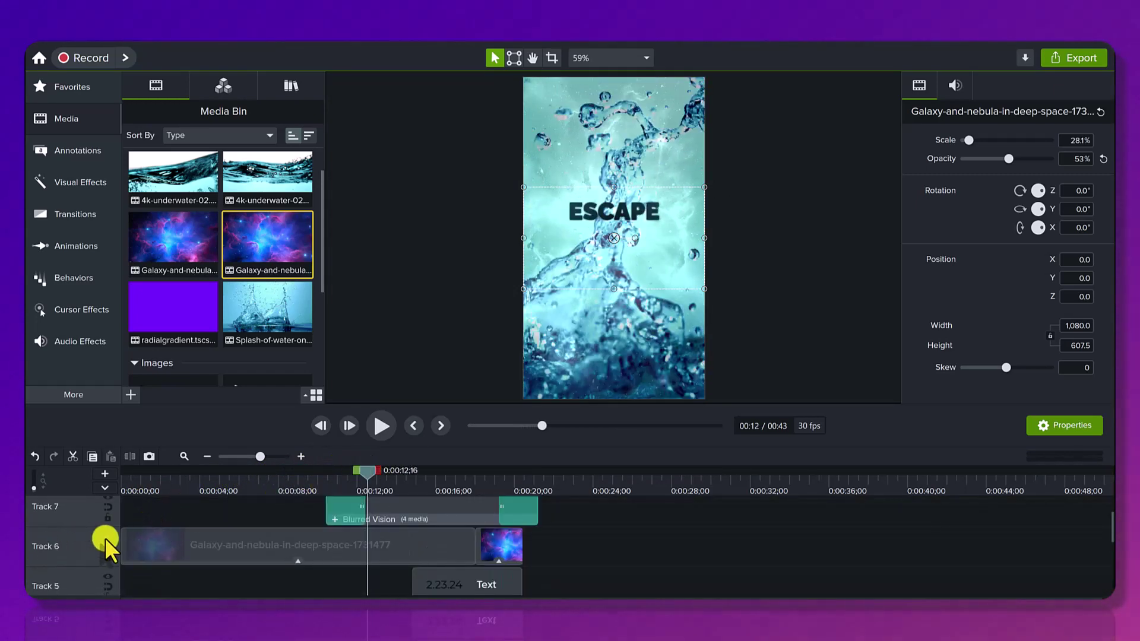
{"action": "left_click", "coordinate": [107, 538]}
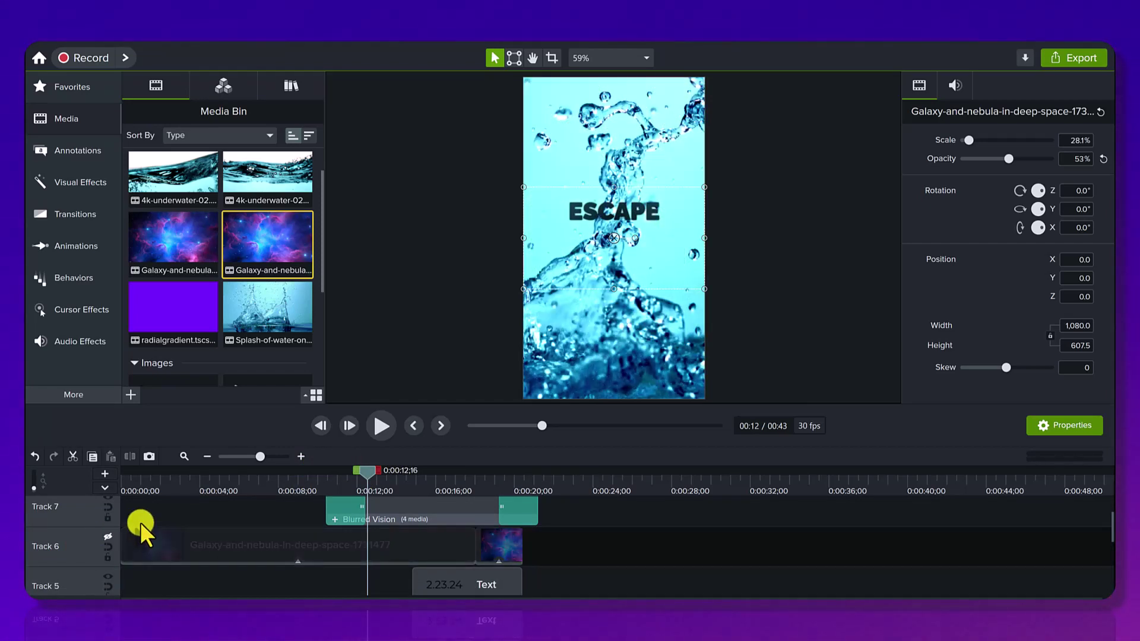
{"action": "left_click_drag", "start_coordinate": [159, 483], "coordinate": [225, 490]}
{"action": "left_click", "coordinate": [107, 537]}
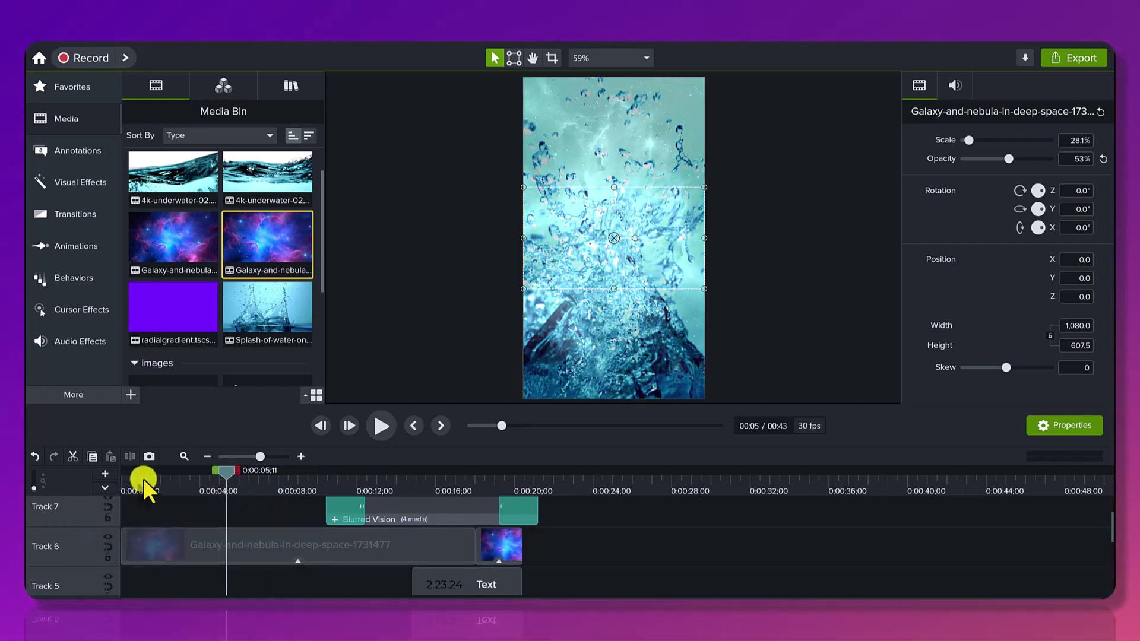
{"action": "left_click", "coordinate": [144, 478]}
{"action": "left_click_drag", "start_coordinate": [144, 478], "coordinate": [250, 481]}
{"action": "scroll", "coordinate": [419, 590], "scroll_direction": "down", "scroll_amount": 3}
{"action": "scroll", "coordinate": [402, 572], "scroll_direction": "up", "scroll_amount": 3}
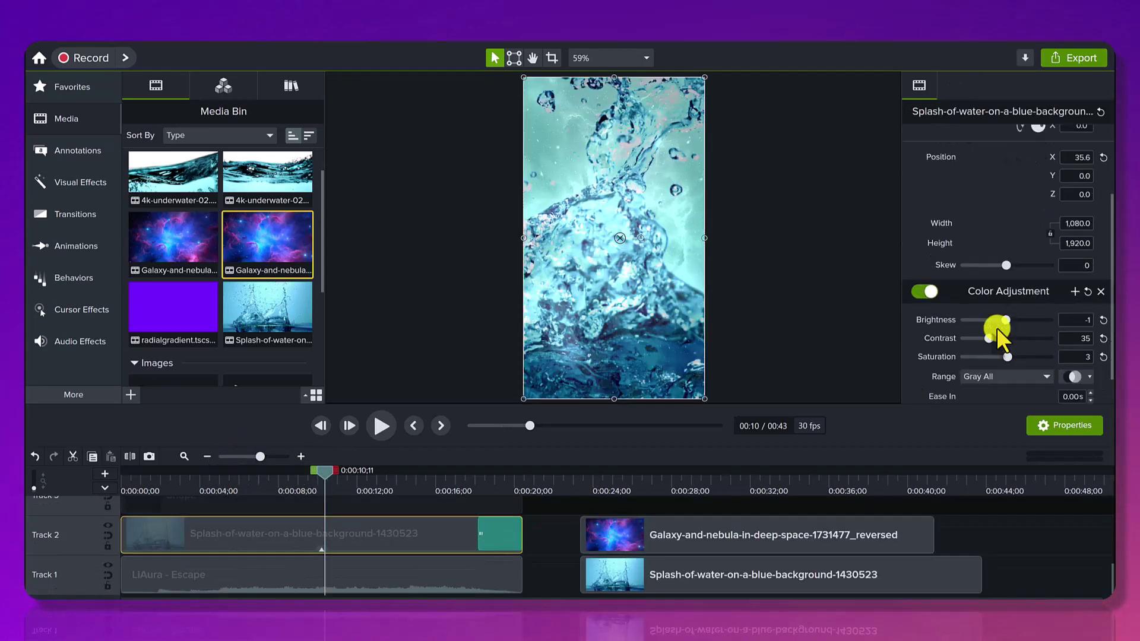
{"action": "scroll", "coordinate": [997, 327], "scroll_direction": "down", "scroll_amount": 1}
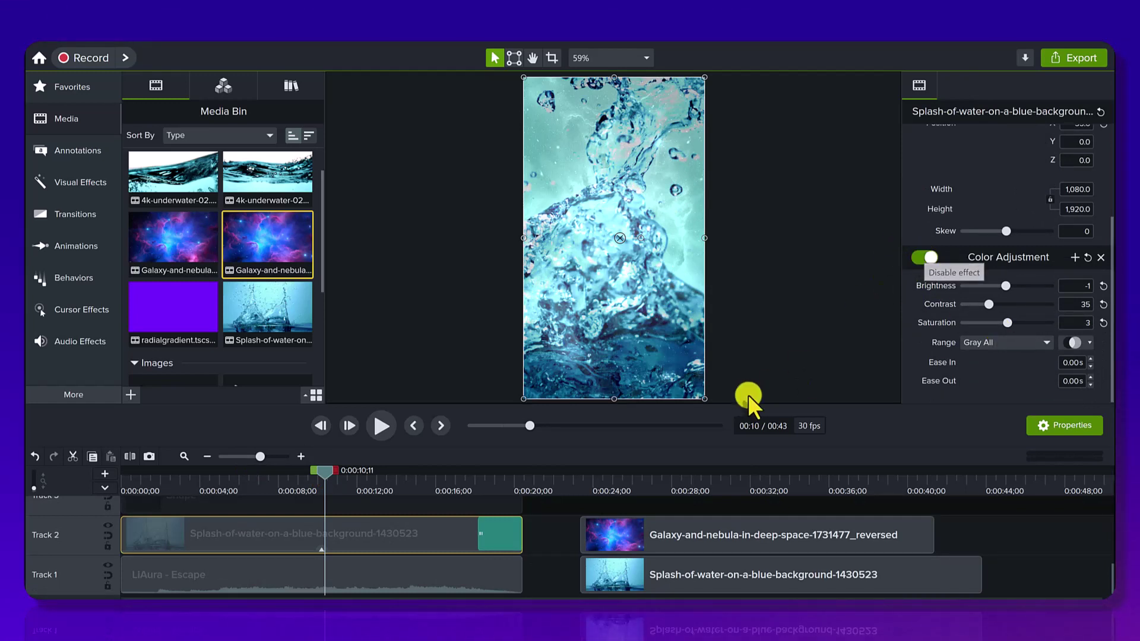
{"action": "left_click", "coordinate": [586, 538]}
{"action": "left_click_drag", "start_coordinate": [625, 530], "coordinate": [626, 528]}
{"action": "left_click", "coordinate": [586, 485]}
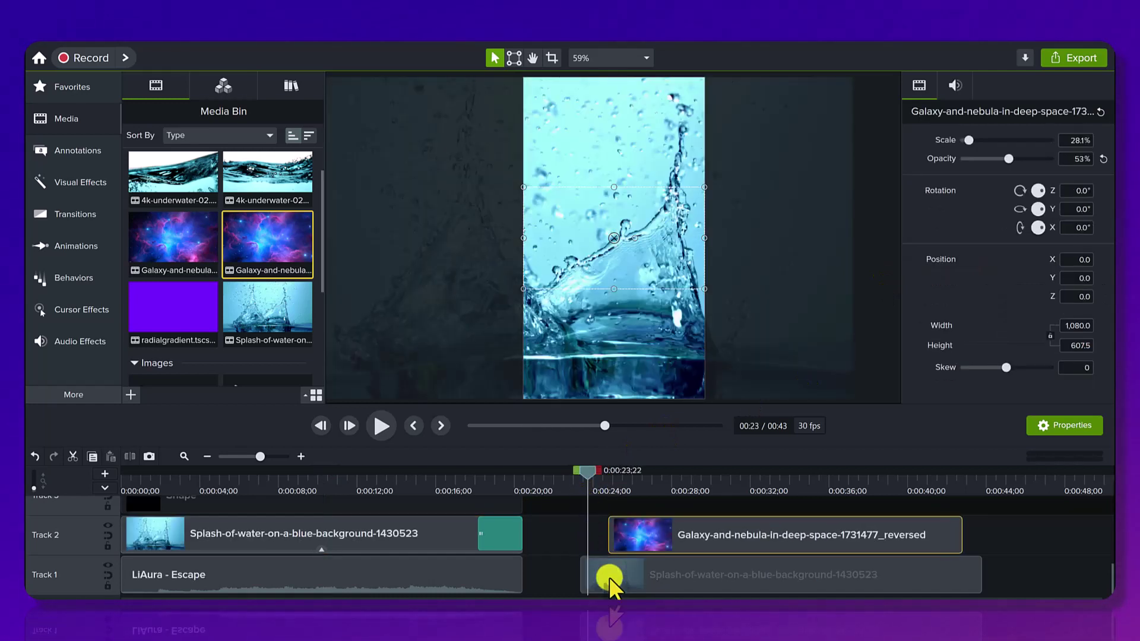
{"action": "left_click", "coordinate": [593, 575]}
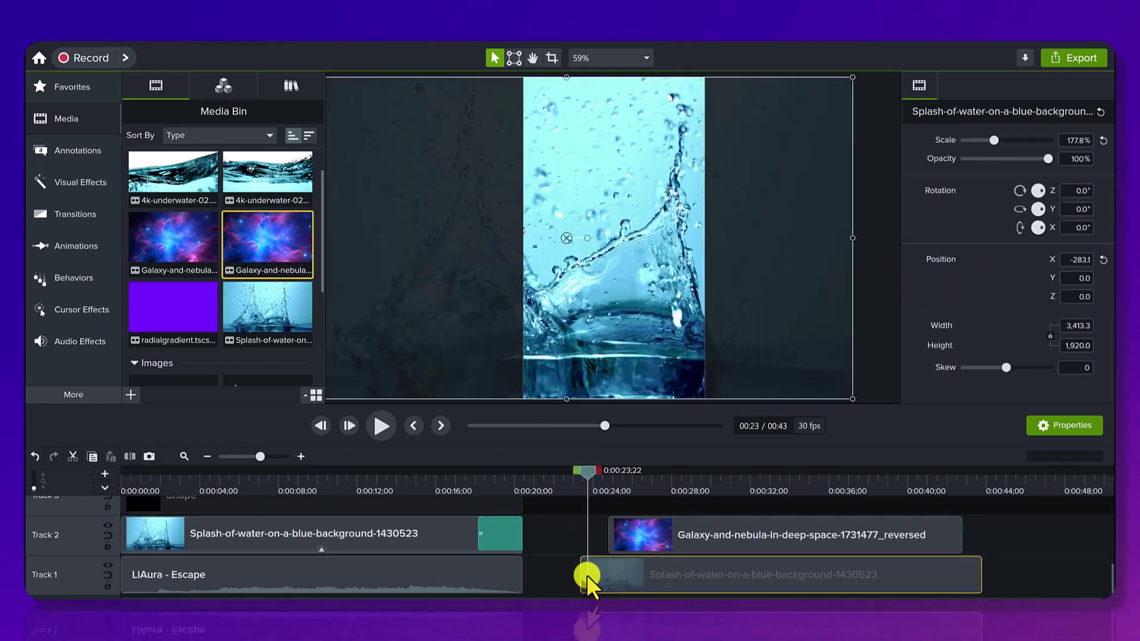
{"action": "left_click", "coordinate": [379, 527]}
{"action": "left_click", "coordinate": [420, 471]}
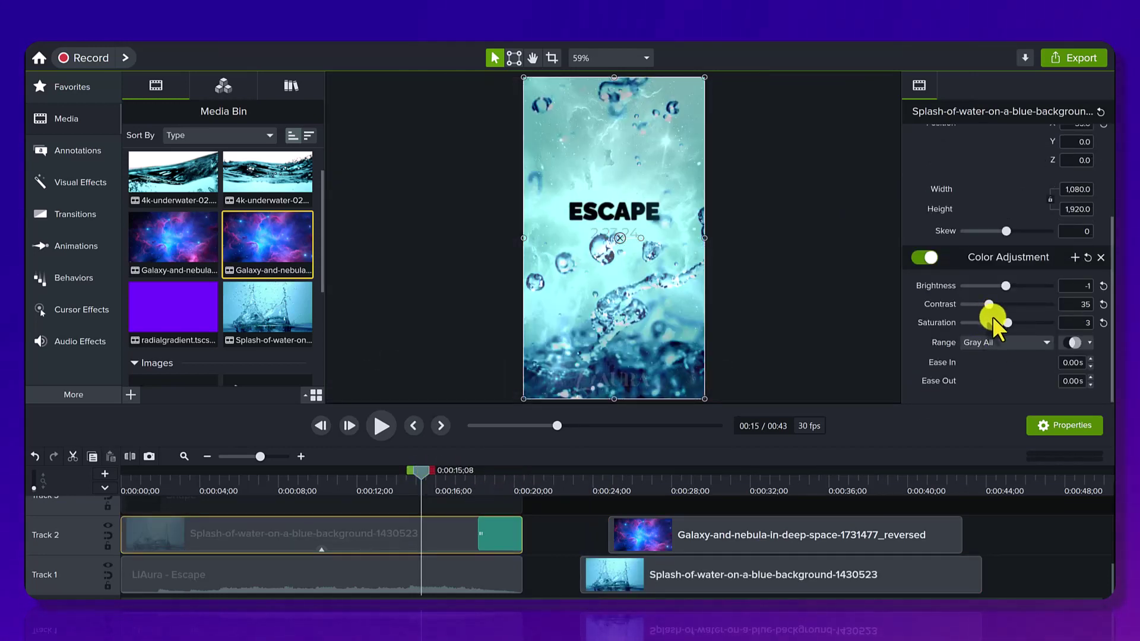
{"action": "left_click", "coordinate": [926, 256]}
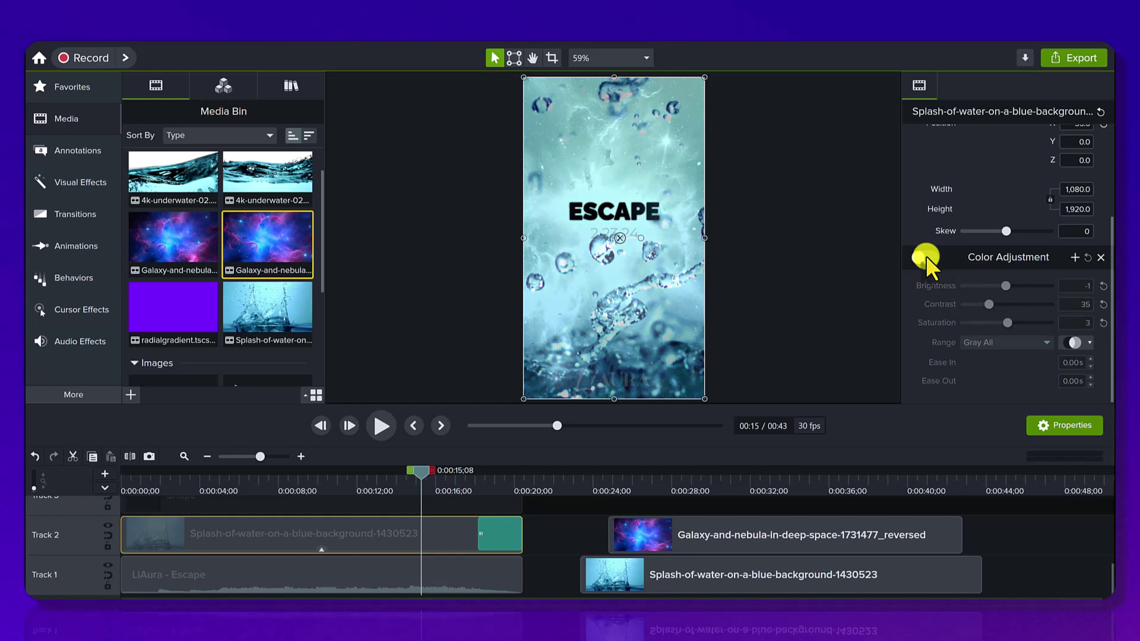
{"action": "left_click", "coordinate": [925, 255]}
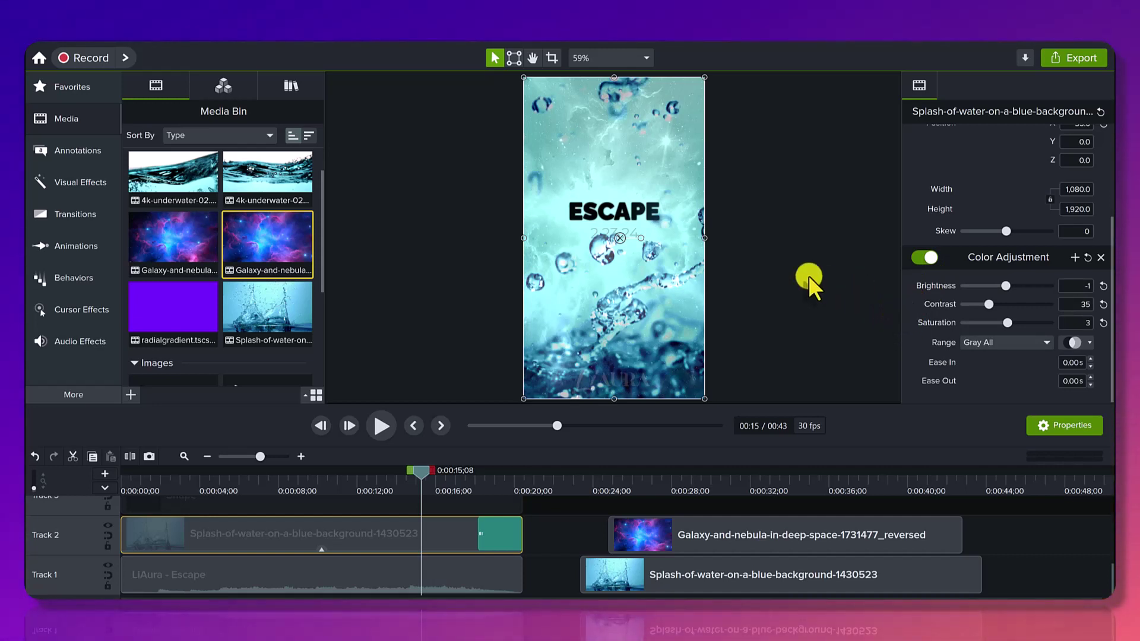
{"action": "scroll", "coordinate": [386, 514], "scroll_direction": "up", "scroll_amount": 5}
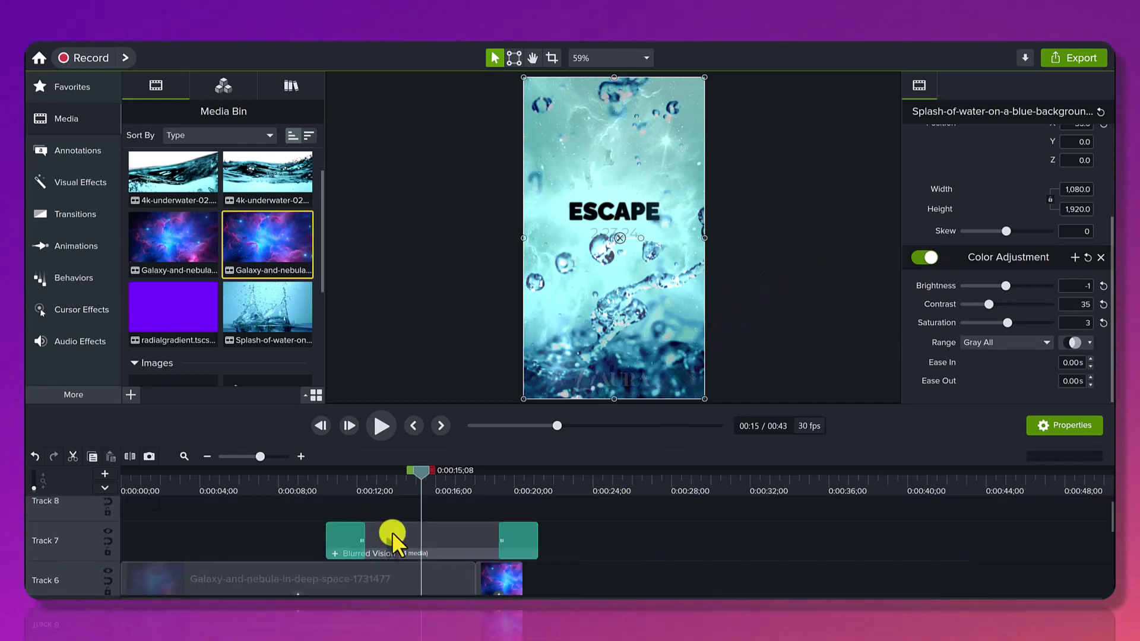
Drag a second Blurred Vision asset onto Track 7 near 0:26, then reselect the first title clip
{"action": "left_click", "coordinate": [392, 532]}
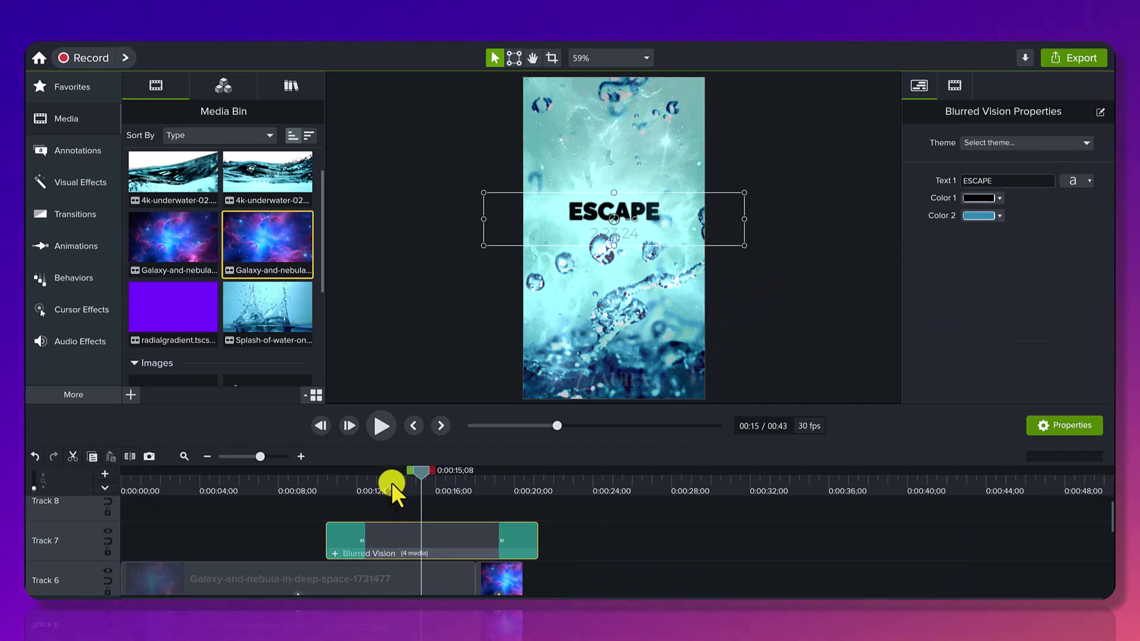
{"action": "left_click", "coordinate": [220, 84]}
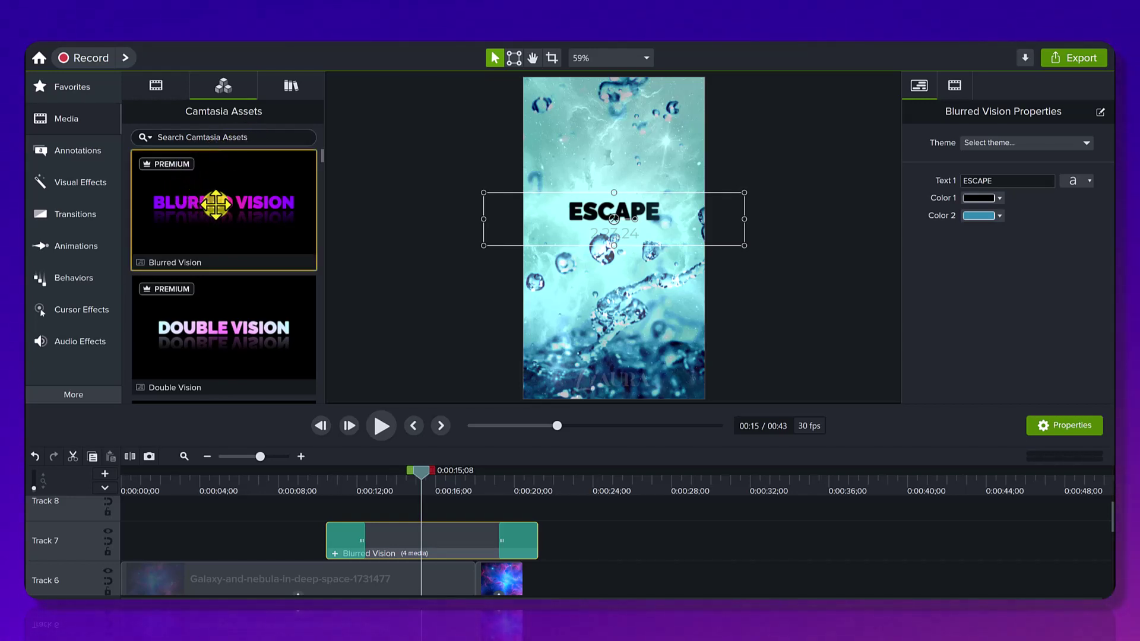
{"action": "left_click_drag", "start_coordinate": [241, 255], "coordinate": [775, 505]}
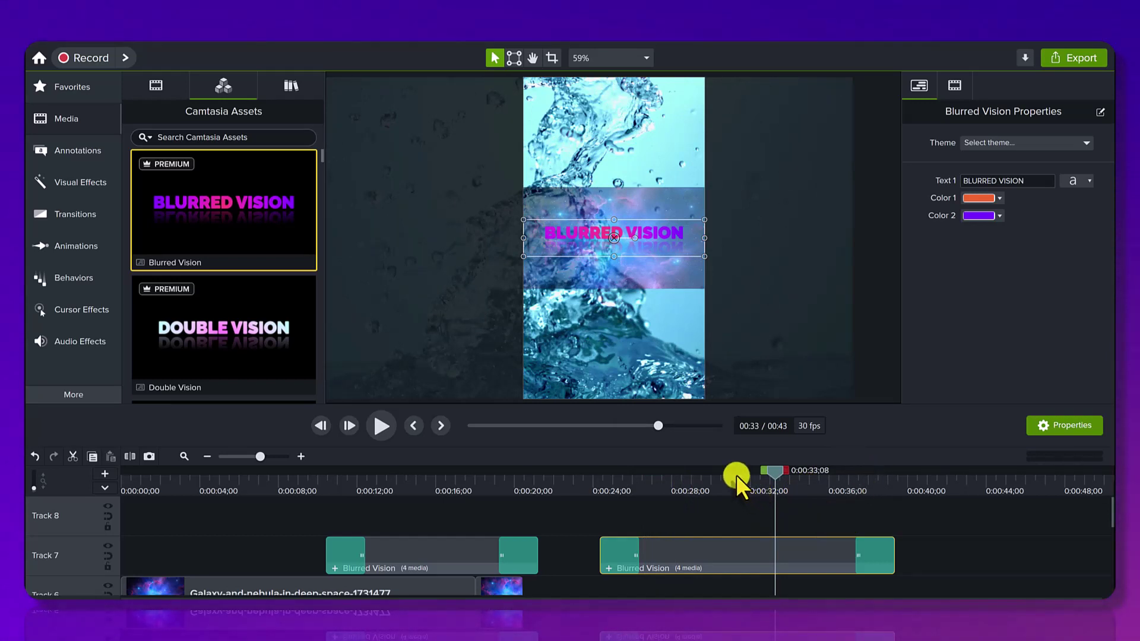
{"action": "left_click", "coordinate": [412, 504]}
{"action": "left_click", "coordinate": [416, 549]}
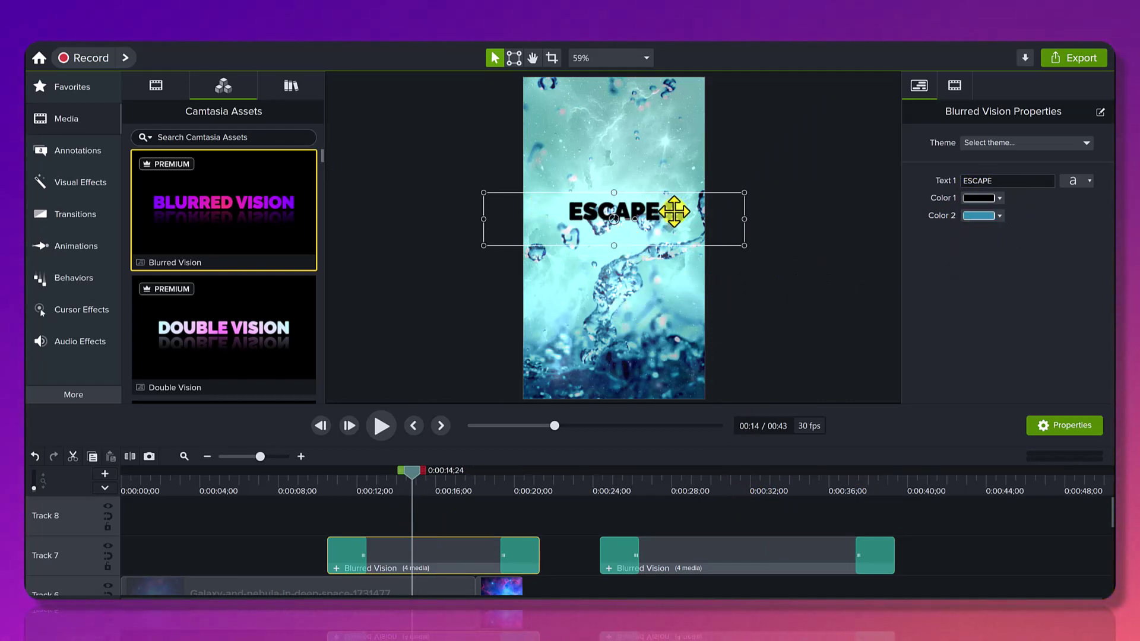
At 0:28, drag the BLURRED VISION title to the top of the frame and scrub to review it
{"action": "left_click", "coordinate": [675, 478]}
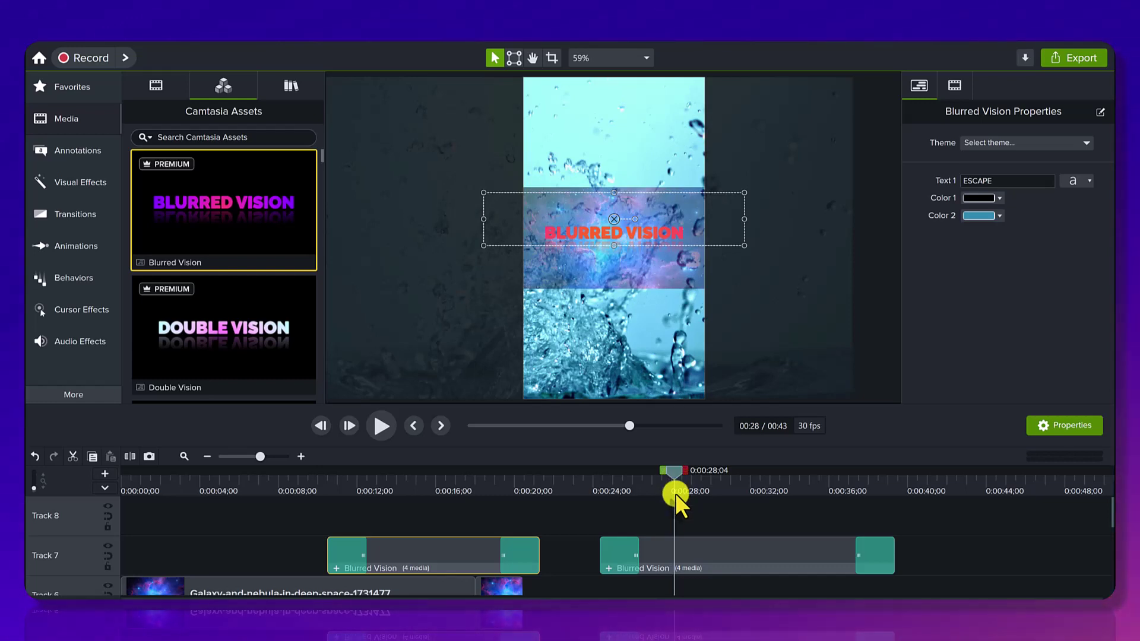
{"action": "left_click_drag", "start_coordinate": [581, 211], "coordinate": [585, 122]}
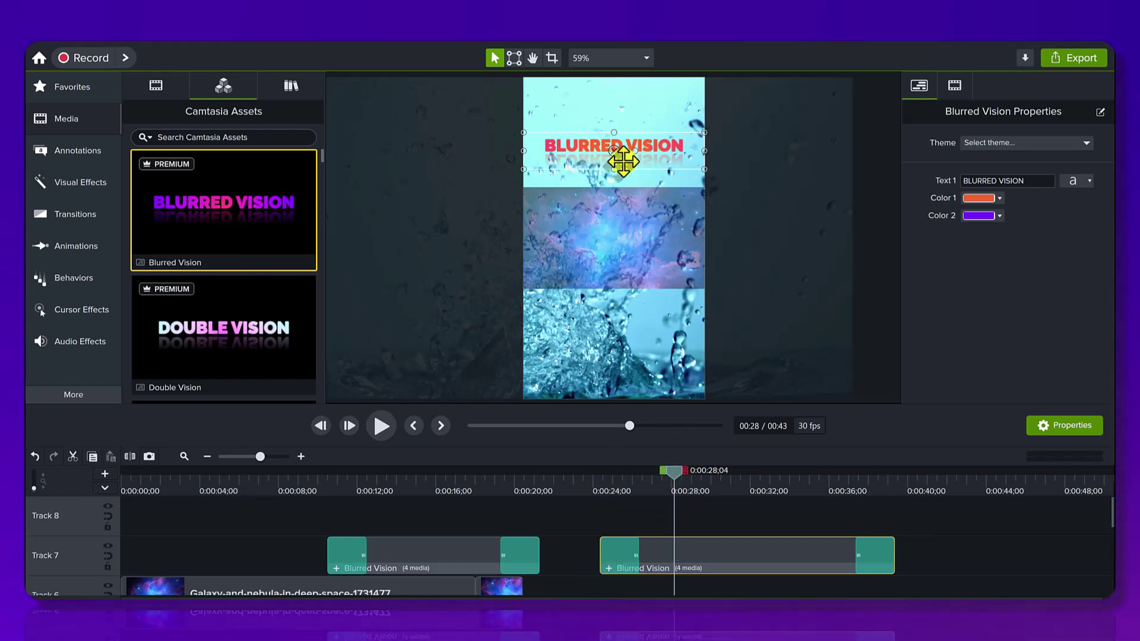
{"action": "left_click", "coordinate": [403, 488]}
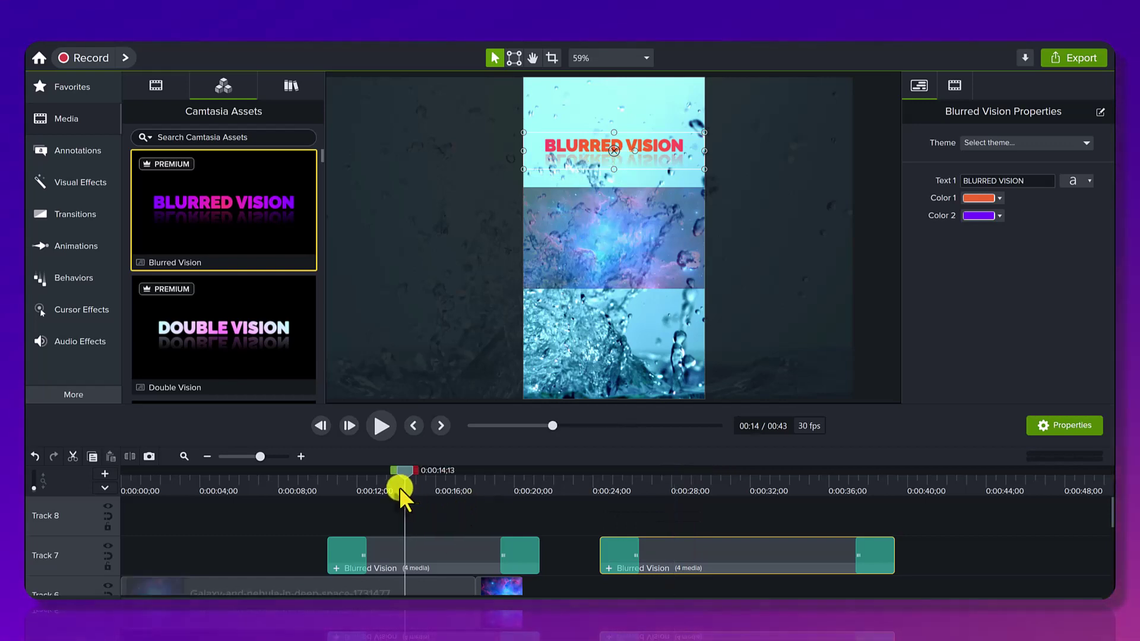
{"action": "left_click_drag", "start_coordinate": [399, 487], "coordinate": [427, 485]}
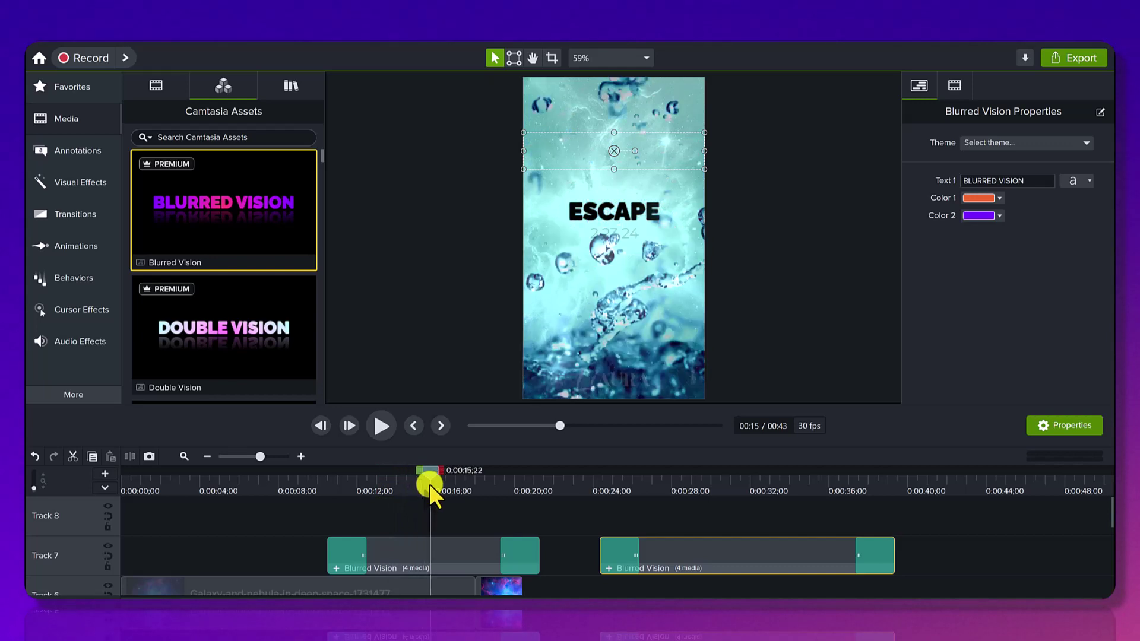
{"action": "left_click", "coordinate": [661, 482]}
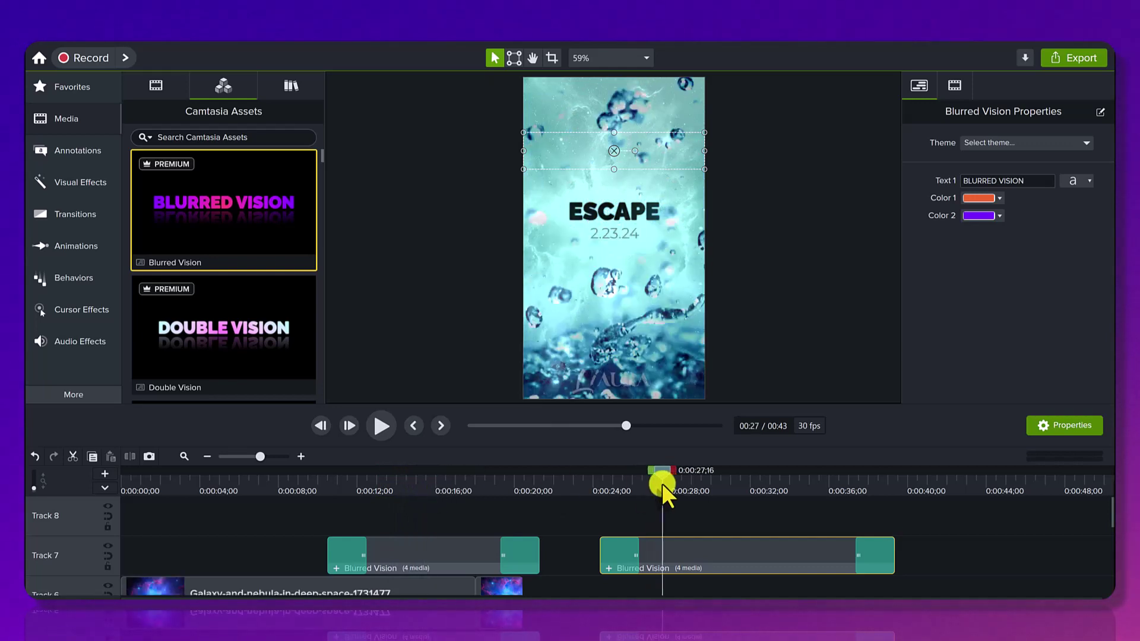
{"action": "left_click_drag", "start_coordinate": [662, 483], "coordinate": [666, 483]}
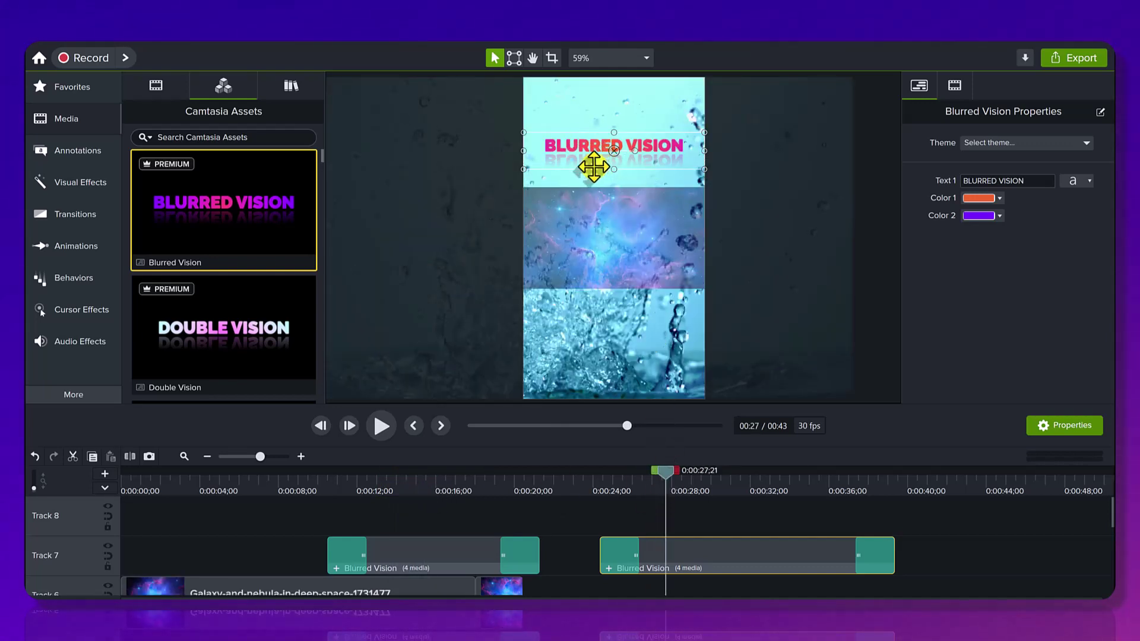
Inside the second Blurred Vision group, switch off Reflection on the Text 1 layer
{"action": "double_click", "coordinate": [606, 567]}
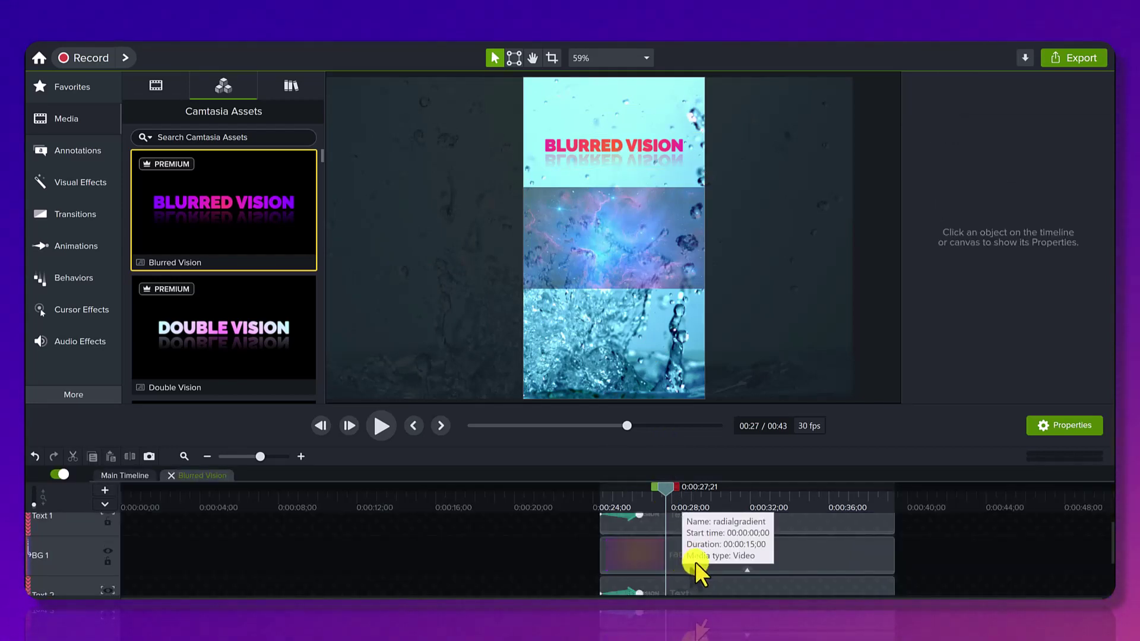
{"action": "scroll", "coordinate": [696, 562], "scroll_direction": "up", "scroll_amount": 1}
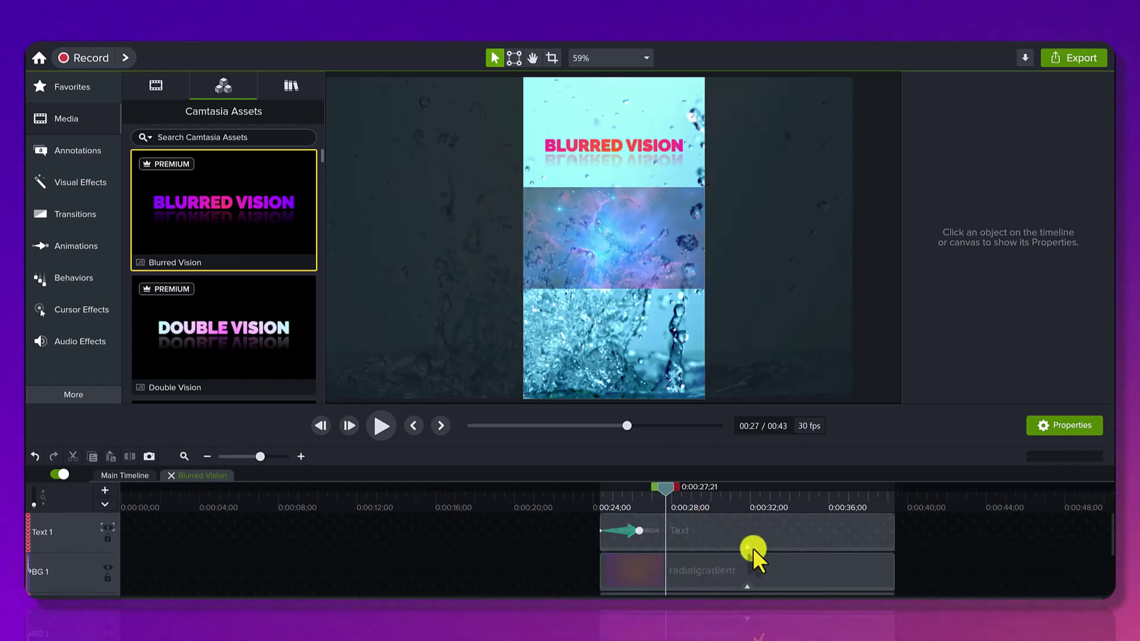
{"action": "scroll", "coordinate": [747, 552], "scroll_direction": "down", "scroll_amount": 1}
{"action": "scroll", "coordinate": [746, 551], "scroll_direction": "down", "scroll_amount": 1}
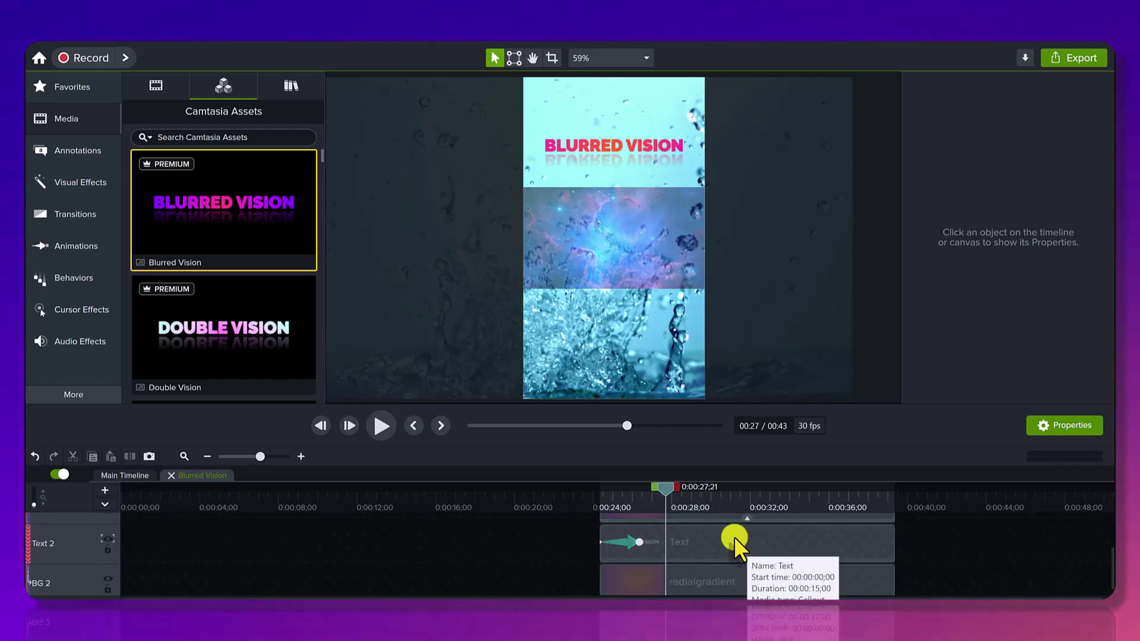
{"action": "scroll", "coordinate": [713, 528], "scroll_direction": "up", "scroll_amount": 2}
{"action": "left_click", "coordinate": [716, 526]}
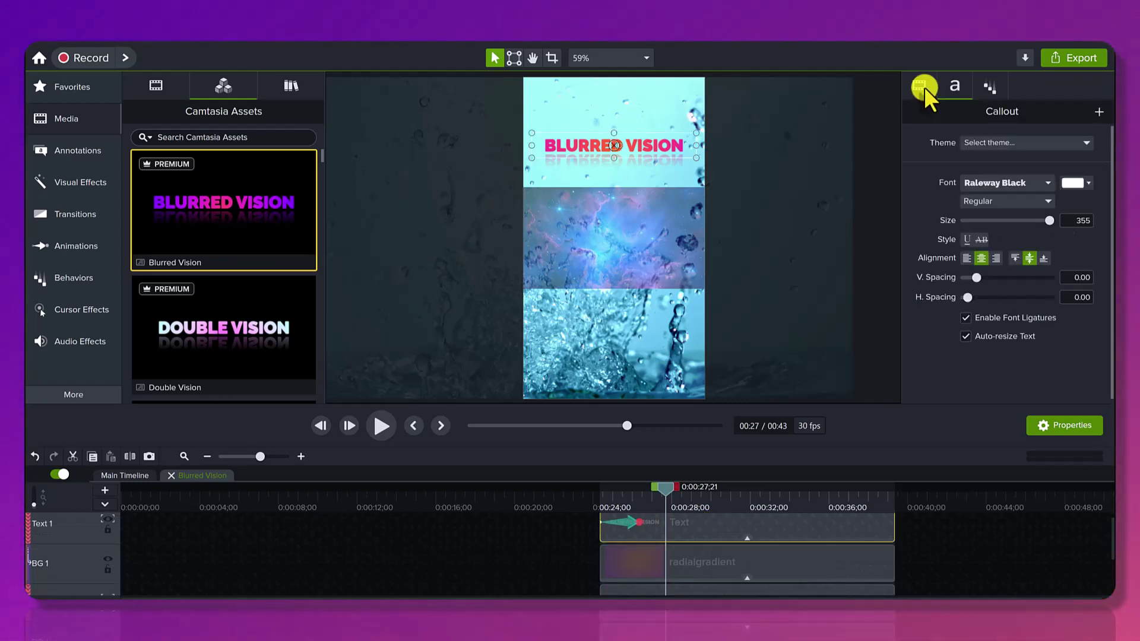
{"action": "left_click", "coordinate": [922, 86]}
{"action": "scroll", "coordinate": [981, 315], "scroll_direction": "down", "scroll_amount": 1}
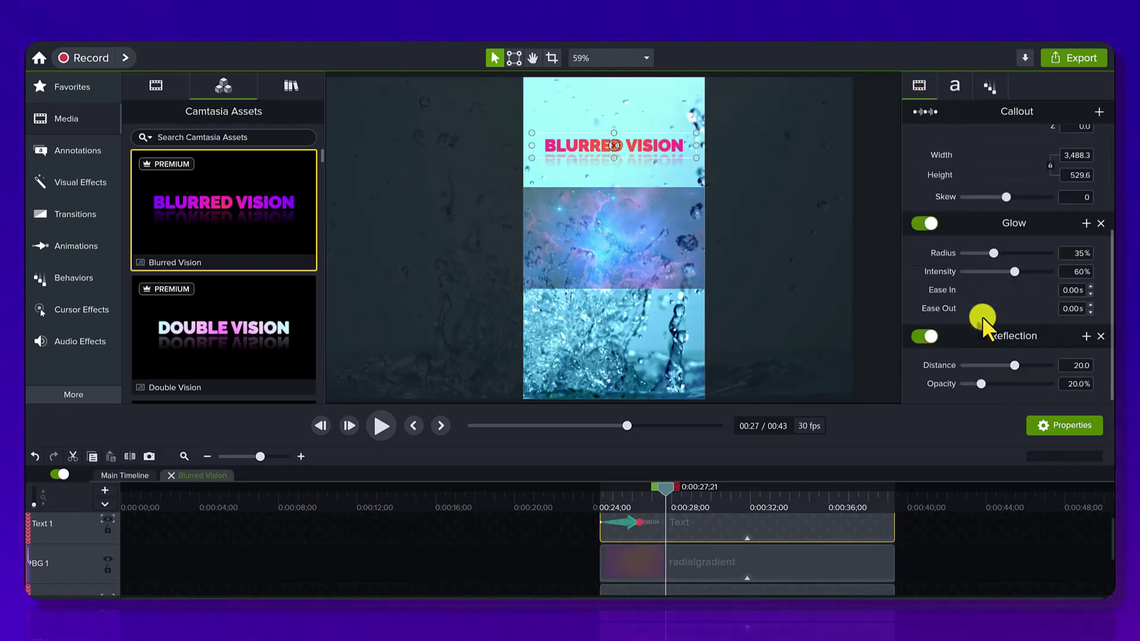
{"action": "left_click", "coordinate": [920, 336]}
Switch off Reflection on the Text 2 layer, leaving only its Glow effect
{"action": "scroll", "coordinate": [738, 527], "scroll_direction": "down", "scroll_amount": 1}
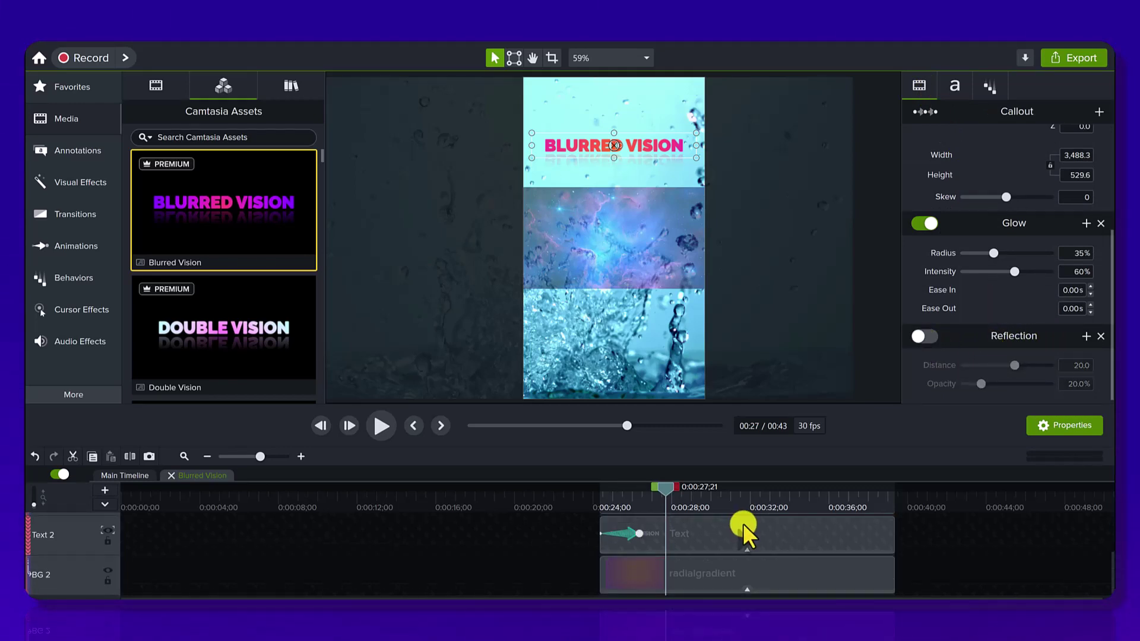
{"action": "left_click", "coordinate": [724, 526]}
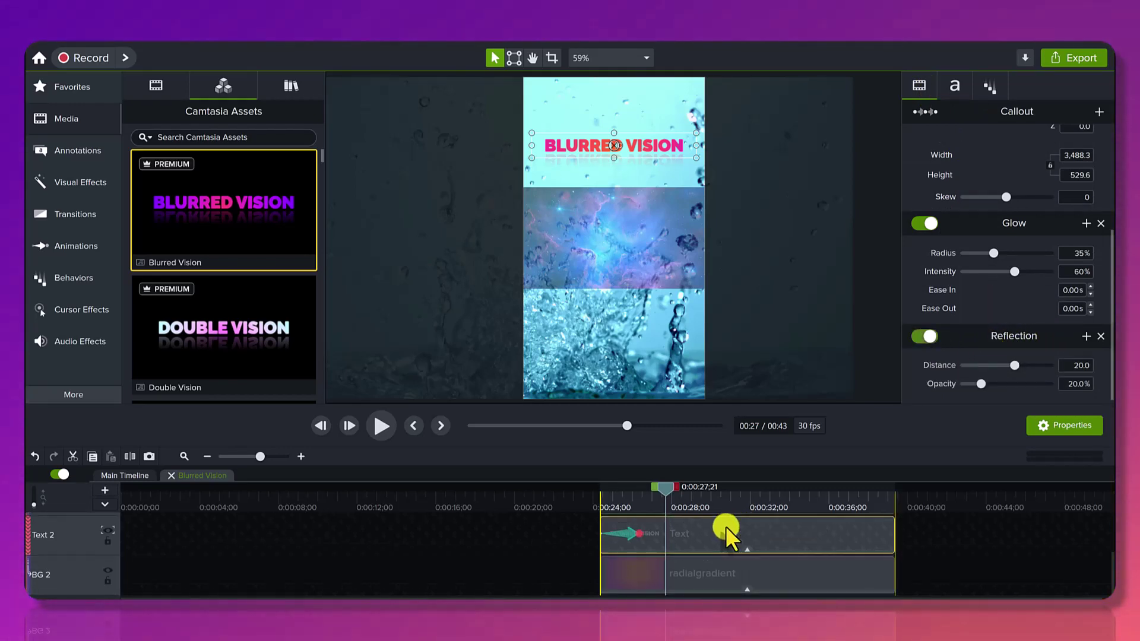
{"action": "left_click", "coordinate": [931, 338]}
{"action": "left_click", "coordinate": [926, 341]}
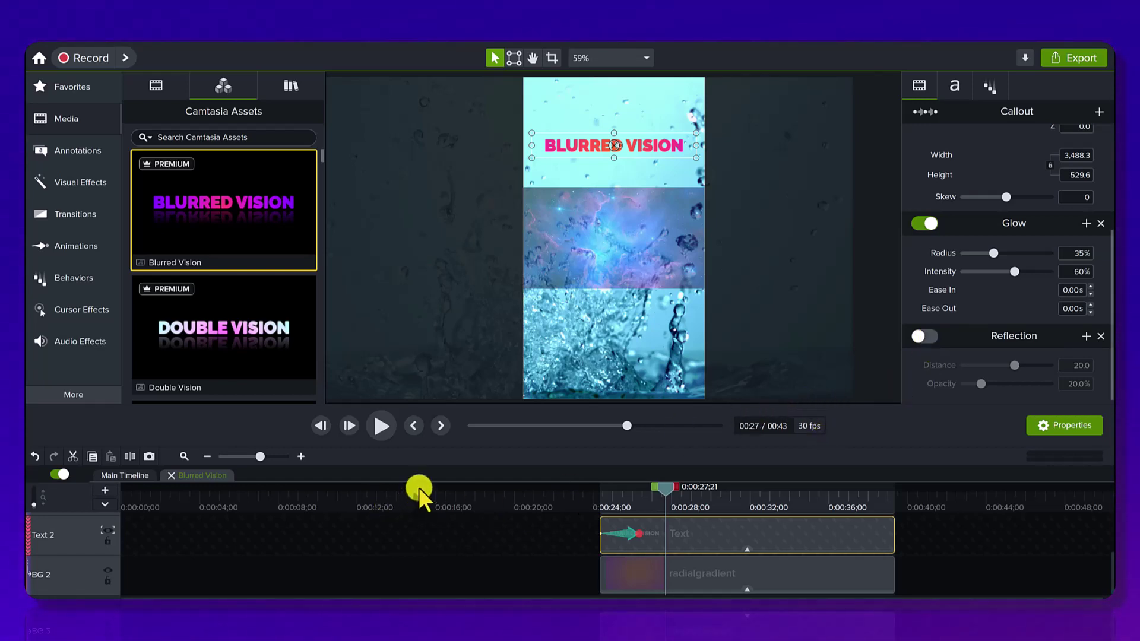
Go back to the Main Timeline and move the playhead to about 0:00:14, showing ESCAPE
{"action": "left_click", "coordinate": [147, 477]}
{"action": "scroll", "coordinate": [384, 554], "scroll_direction": "up", "scroll_amount": 5}
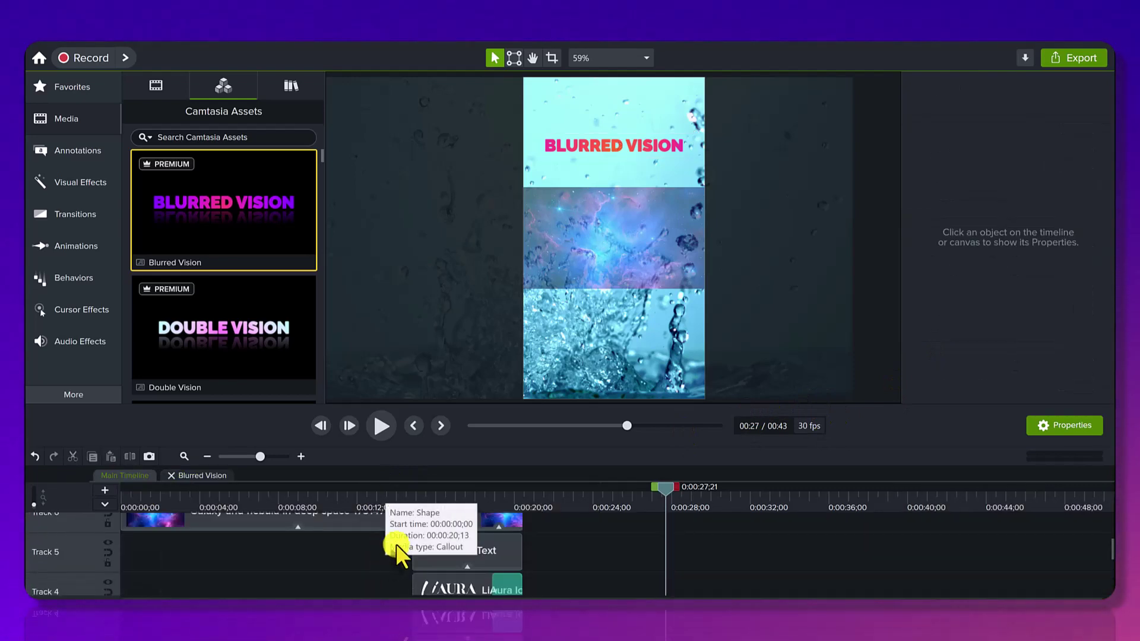
{"action": "scroll", "coordinate": [402, 537], "scroll_direction": "up", "scroll_amount": 2}
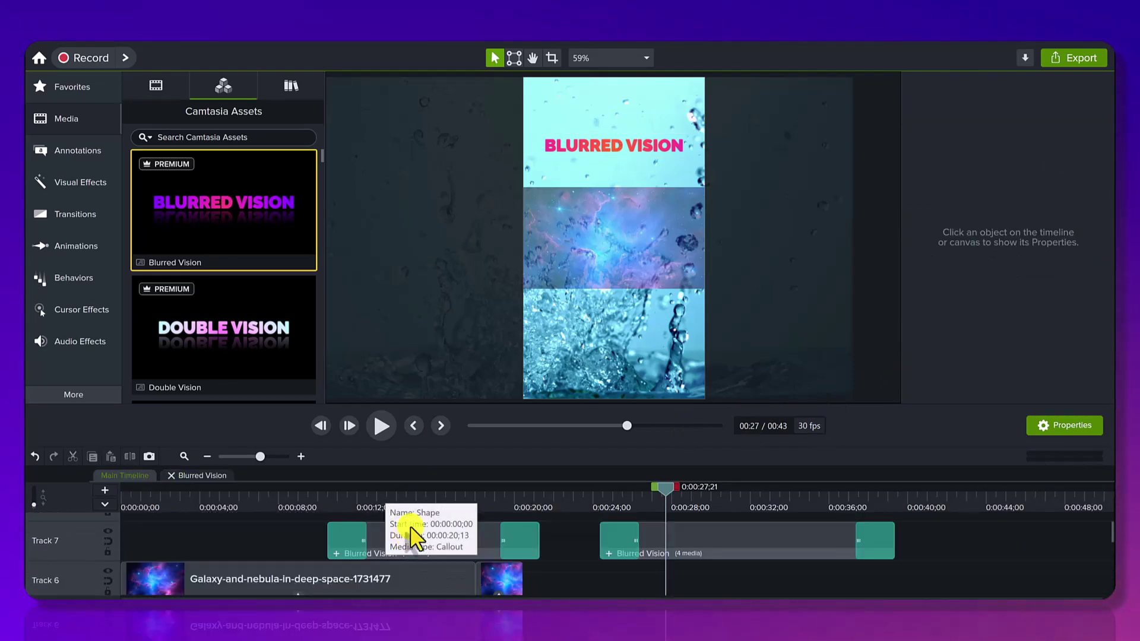
{"action": "left_click", "coordinate": [401, 491]}
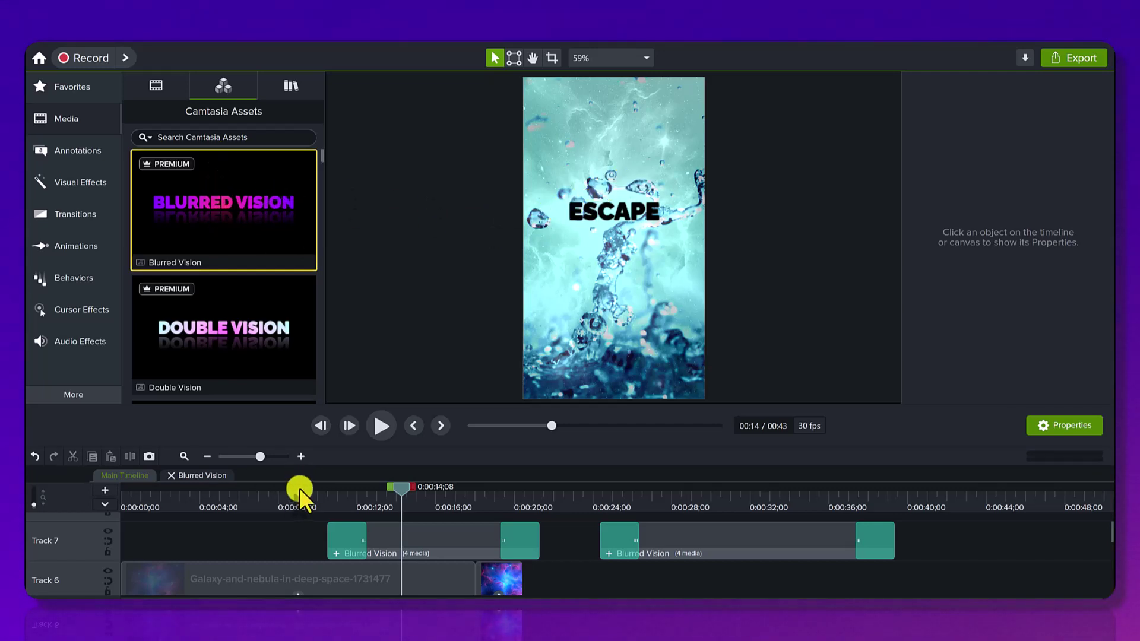
At 0:16, display the 2.23.24 date text's Fade In behavior
{"action": "scroll", "coordinate": [455, 540], "scroll_direction": "down", "scroll_amount": 3}
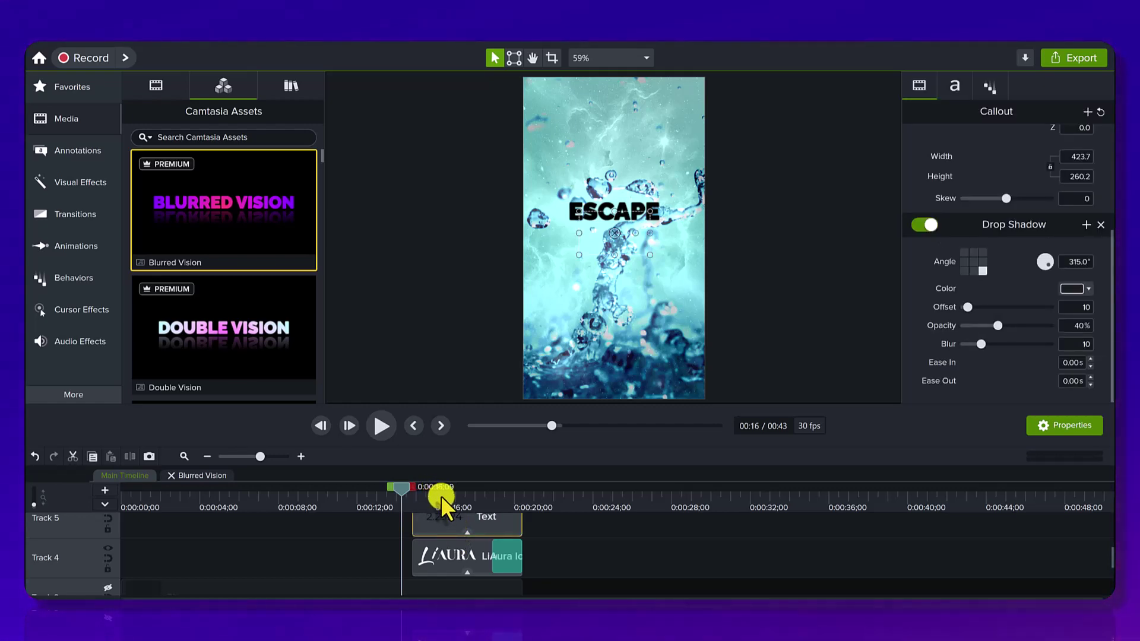
{"action": "left_click", "coordinate": [440, 496]}
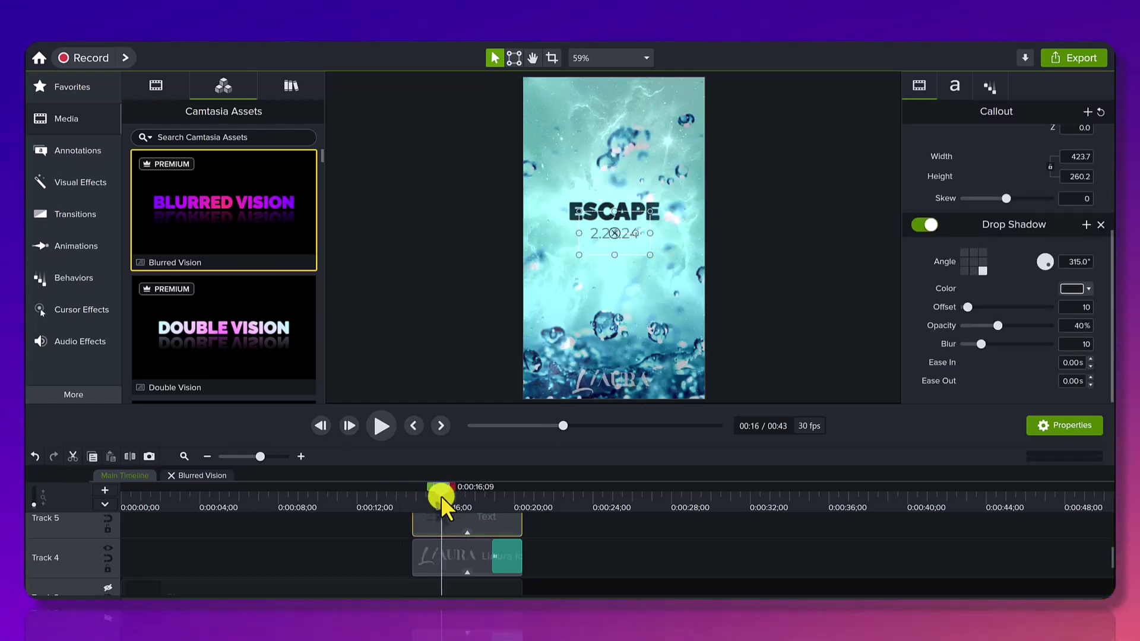
{"action": "scroll", "coordinate": [1010, 173], "scroll_direction": "up", "scroll_amount": 3}
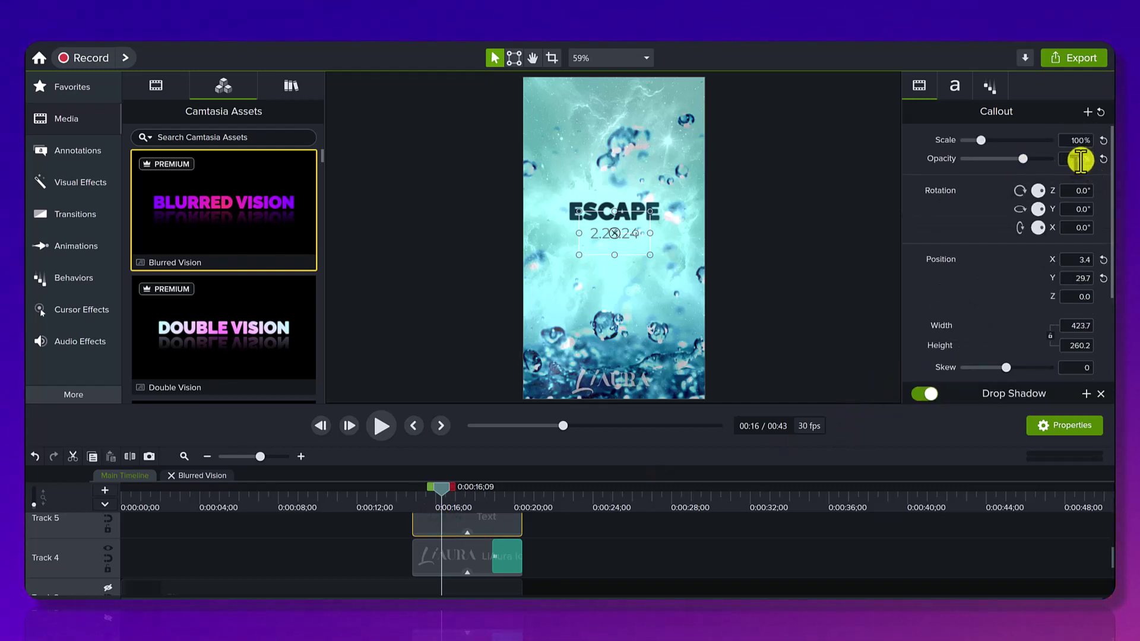
{"action": "left_click", "coordinate": [986, 88]}
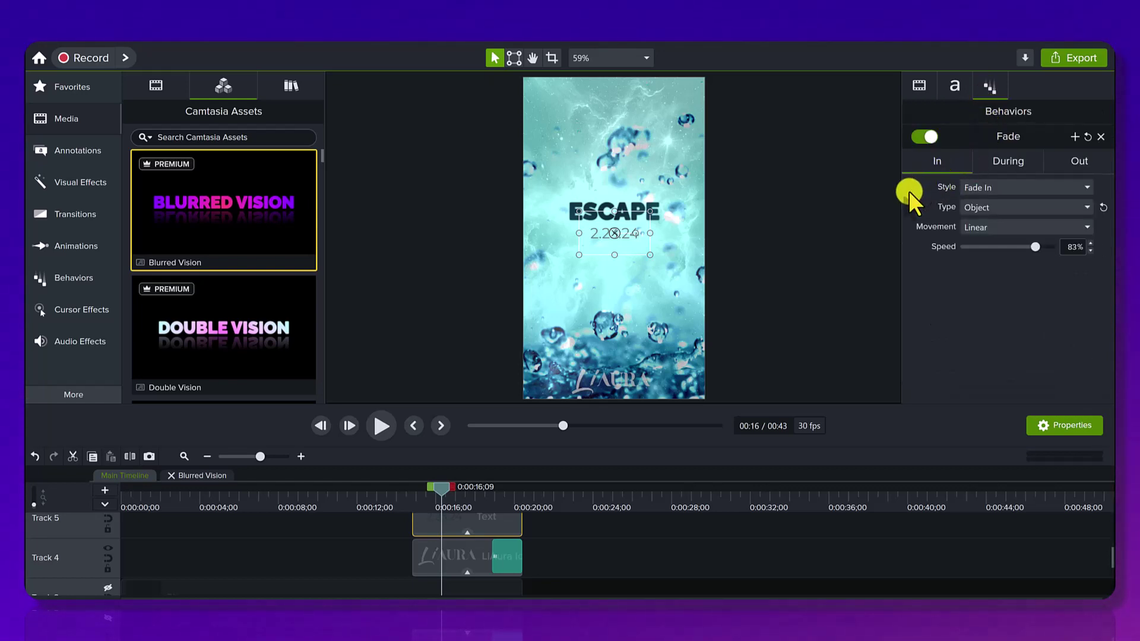
Select the LiAura logo clip on Track 4 to view its fade-in
{"action": "scroll", "coordinate": [503, 532], "scroll_direction": "up", "scroll_amount": 2}
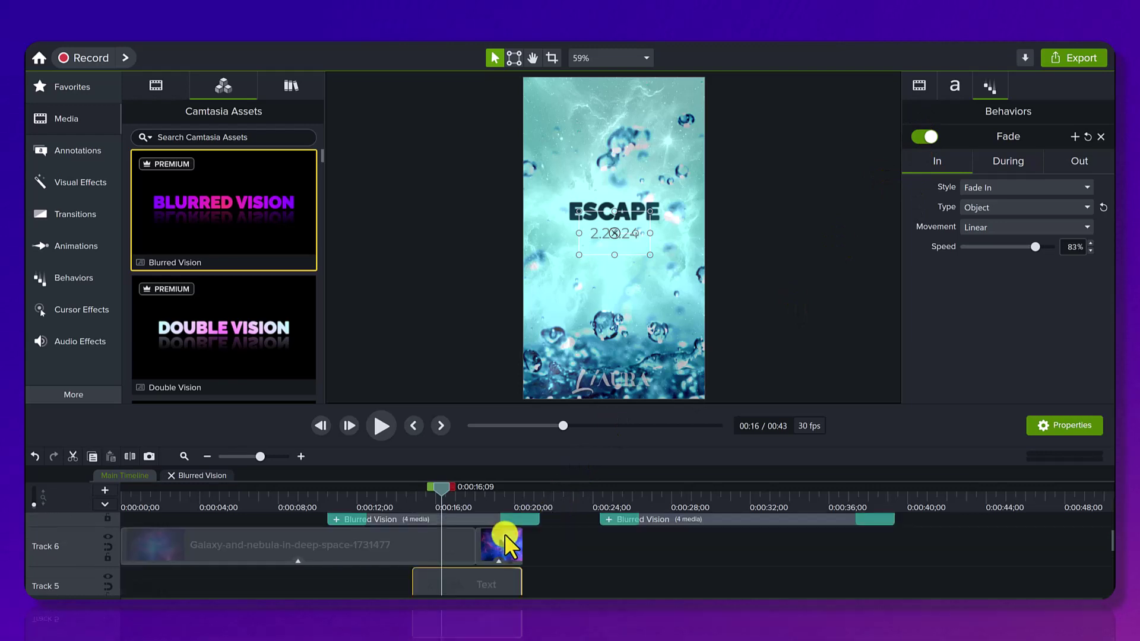
{"action": "scroll", "coordinate": [525, 541], "scroll_direction": "down", "scroll_amount": 3}
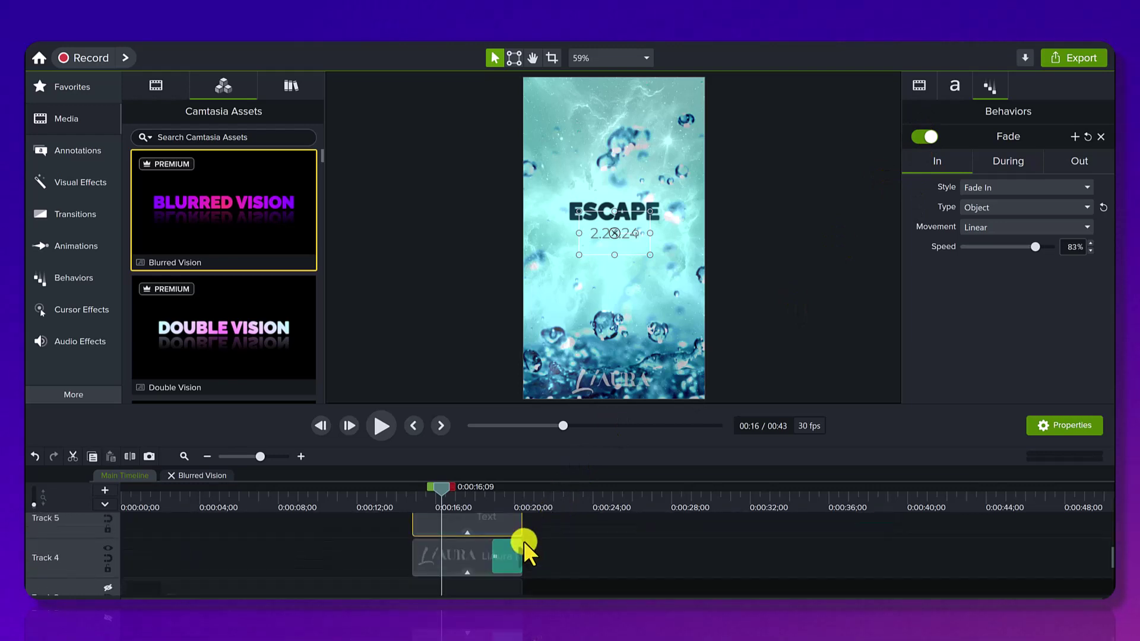
{"action": "left_click", "coordinate": [472, 554]}
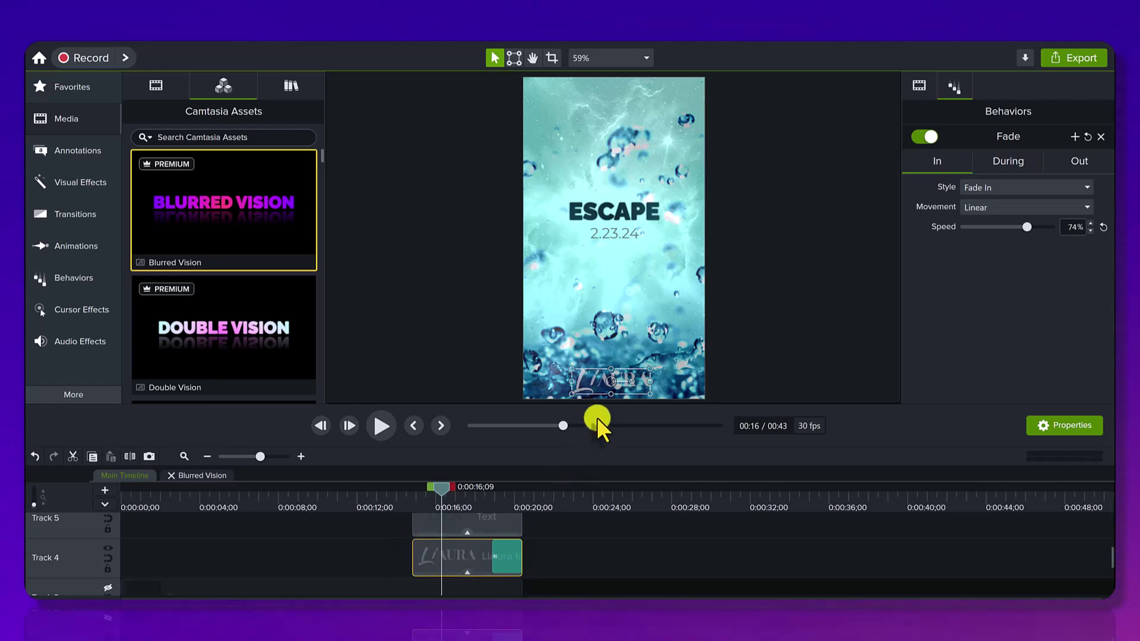
At about 0:18, compare the white and black LiAura logos in the Media Bin, then display the white logo's 38.4% scale and 81% opacity
{"action": "left_click", "coordinate": [482, 492]}
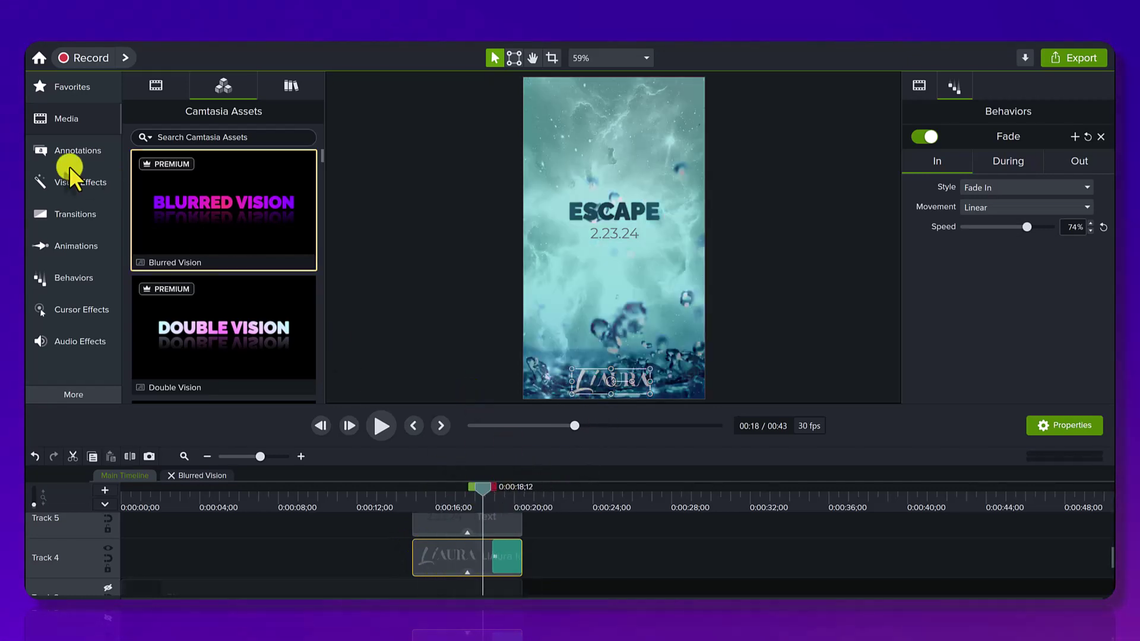
{"action": "left_click", "coordinate": [155, 85]}
{"action": "scroll", "coordinate": [254, 338], "scroll_direction": "down", "scroll_amount": 5}
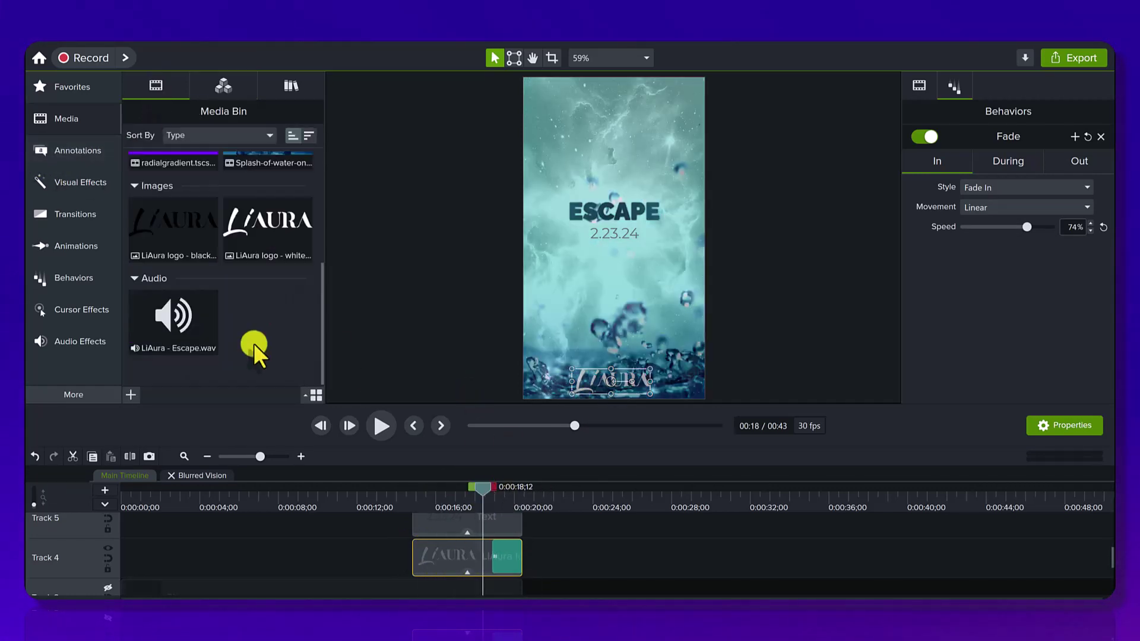
{"action": "left_click", "coordinate": [237, 207]}
{"action": "left_click", "coordinate": [164, 221]}
{"action": "left_click", "coordinate": [245, 224]}
{"action": "left_click", "coordinate": [165, 218]}
{"action": "left_click", "coordinate": [269, 224]}
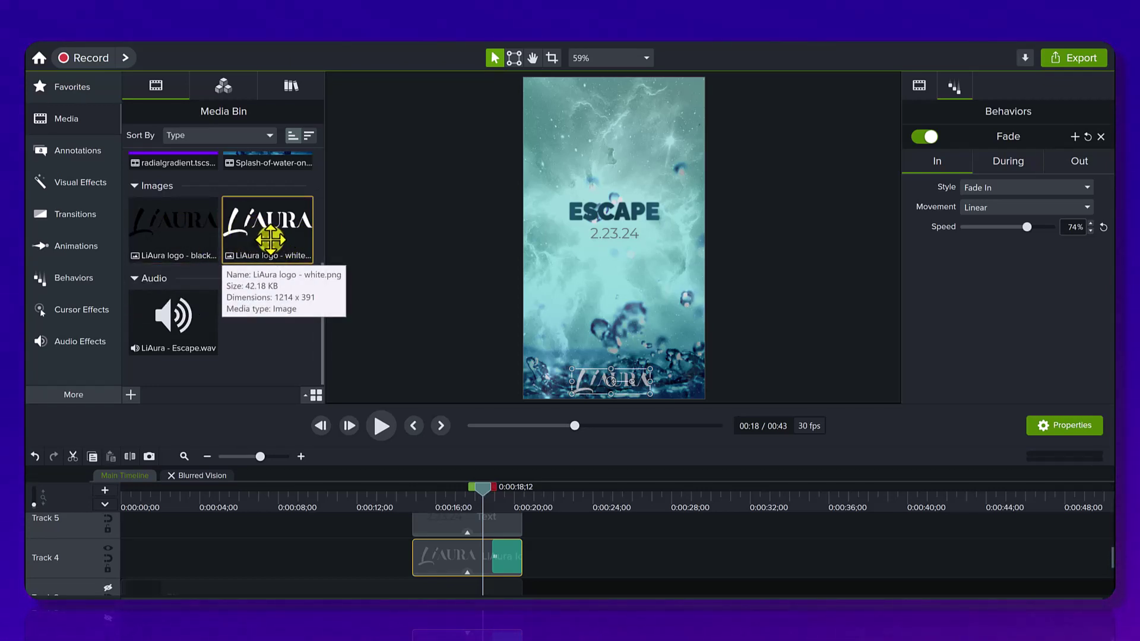
{"action": "left_click", "coordinate": [918, 86]}
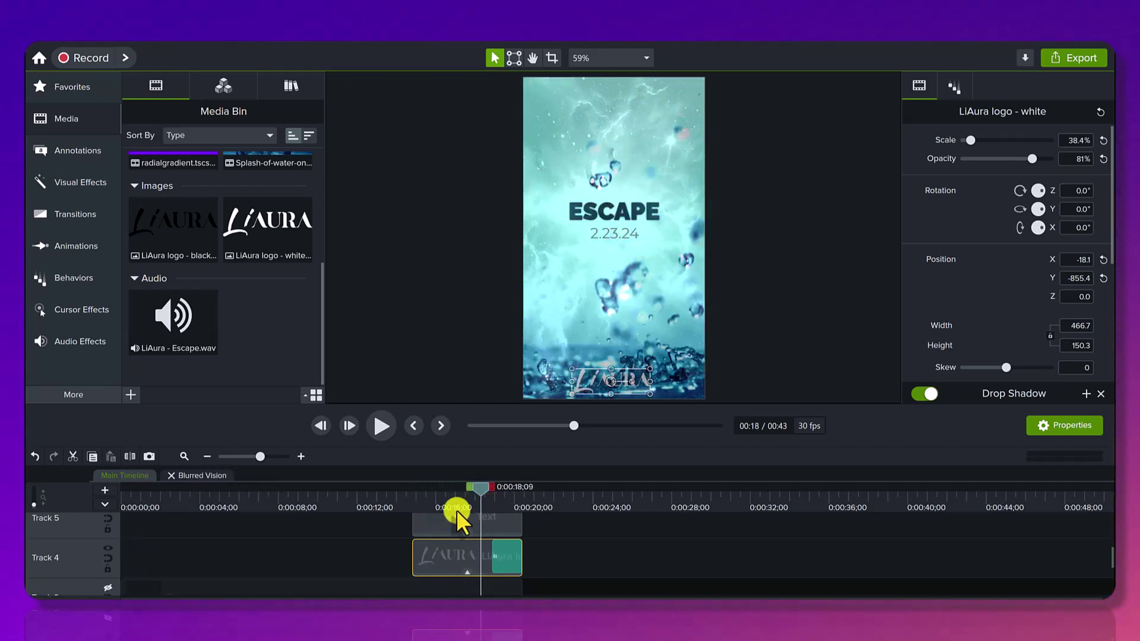
Scrub the playhead and set it at 0:19;27 to preview ESCAPE over the galaxy backdrop
{"action": "left_click_drag", "start_coordinate": [416, 509], "coordinate": [529, 495]}
{"action": "scroll", "coordinate": [397, 576], "scroll_direction": "down", "scroll_amount": 3}
{"action": "scroll", "coordinate": [398, 572], "scroll_direction": "up", "scroll_amount": 2}
{"action": "scroll", "coordinate": [398, 572], "scroll_direction": "up", "scroll_amount": 3}
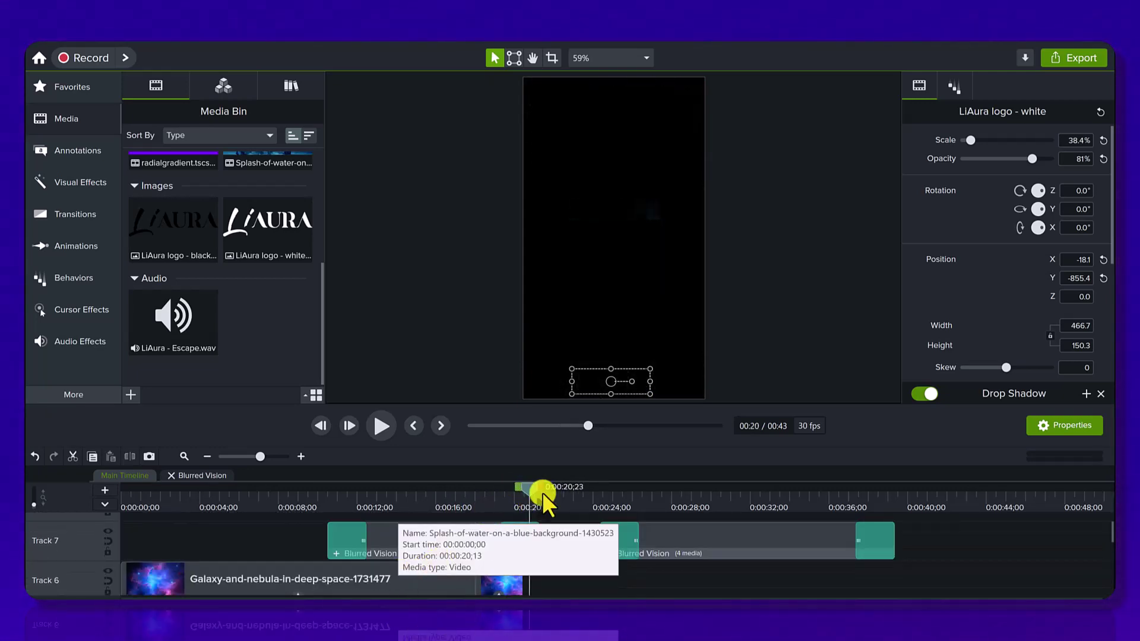
{"action": "left_click", "coordinate": [512, 492]}
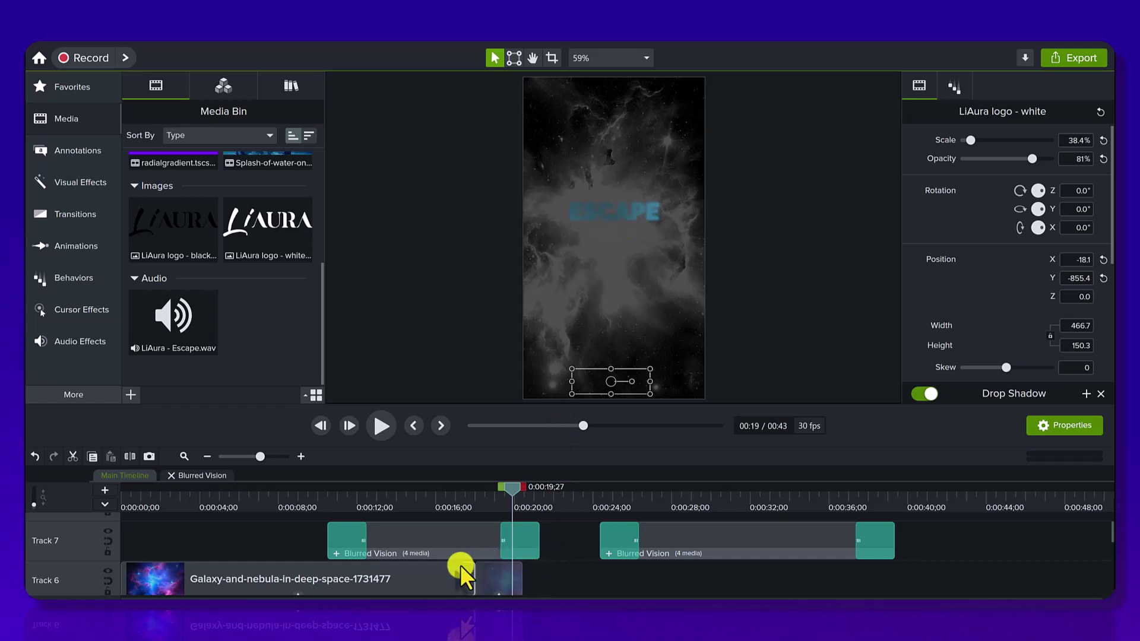
Select the Blurred Vision title clip on the timeline to show its properties
{"action": "left_click", "coordinate": [440, 527]}
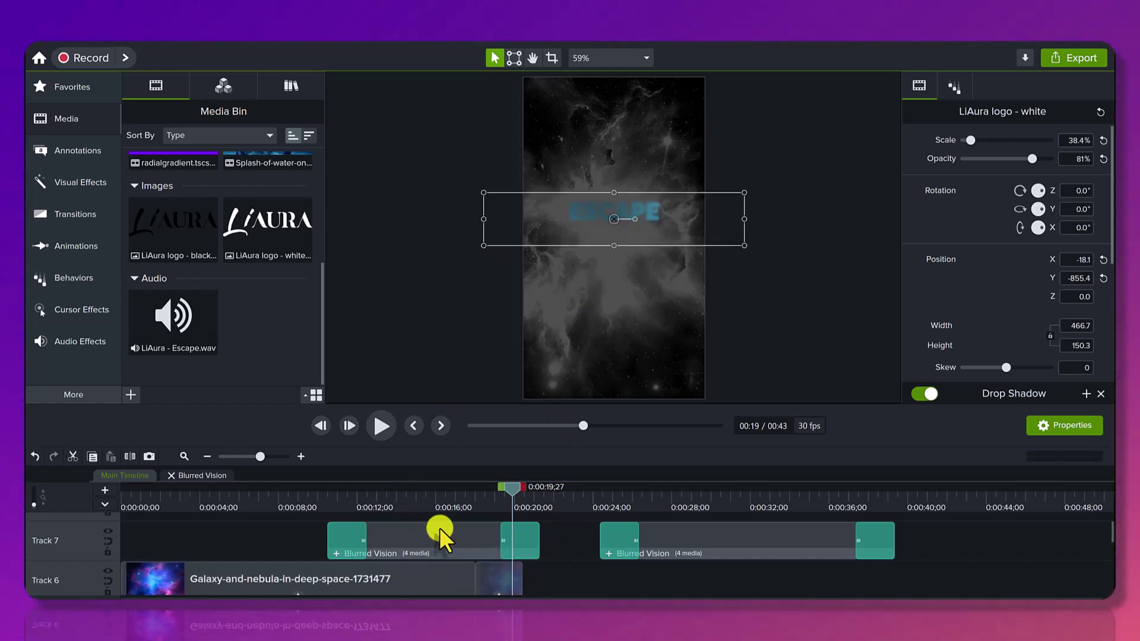
{"action": "scroll", "coordinate": [439, 527], "scroll_direction": "down", "scroll_amount": 2}
{"action": "scroll", "coordinate": [440, 527], "scroll_direction": "down", "scroll_amount": 2}
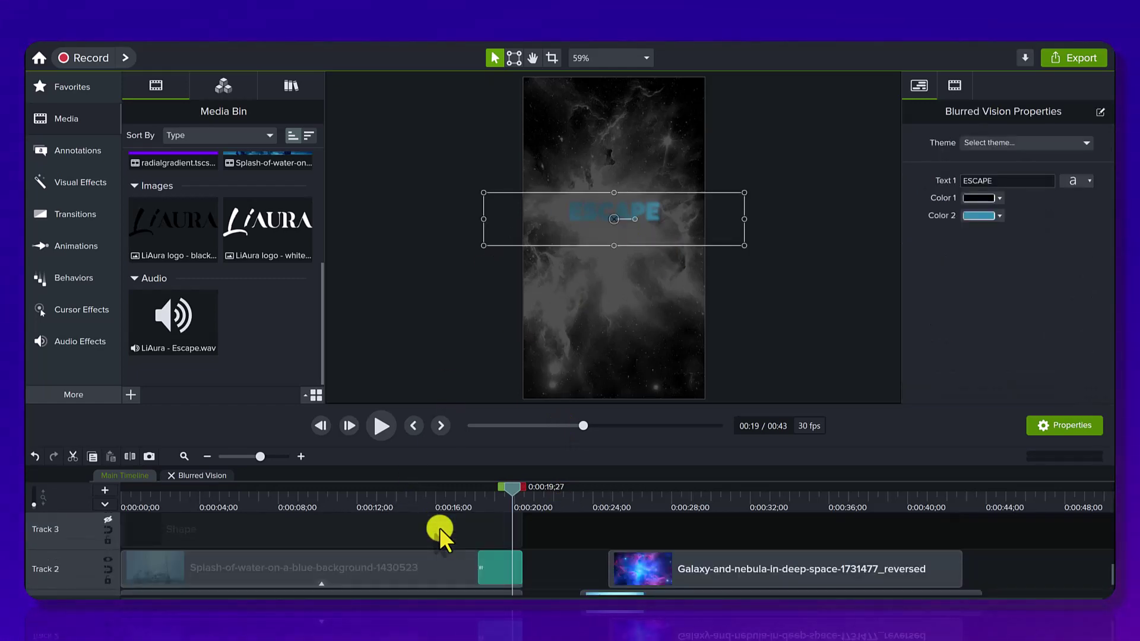
{"action": "scroll", "coordinate": [440, 528], "scroll_direction": "up", "scroll_amount": 5}
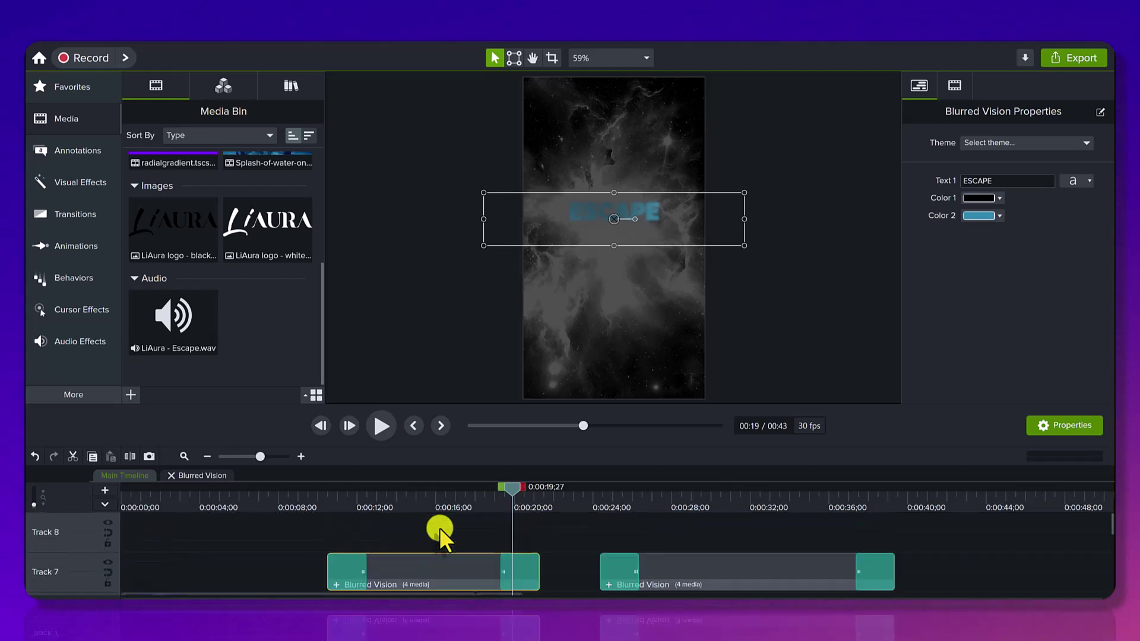
{"action": "scroll", "coordinate": [440, 528], "scroll_direction": "down", "scroll_amount": 3}
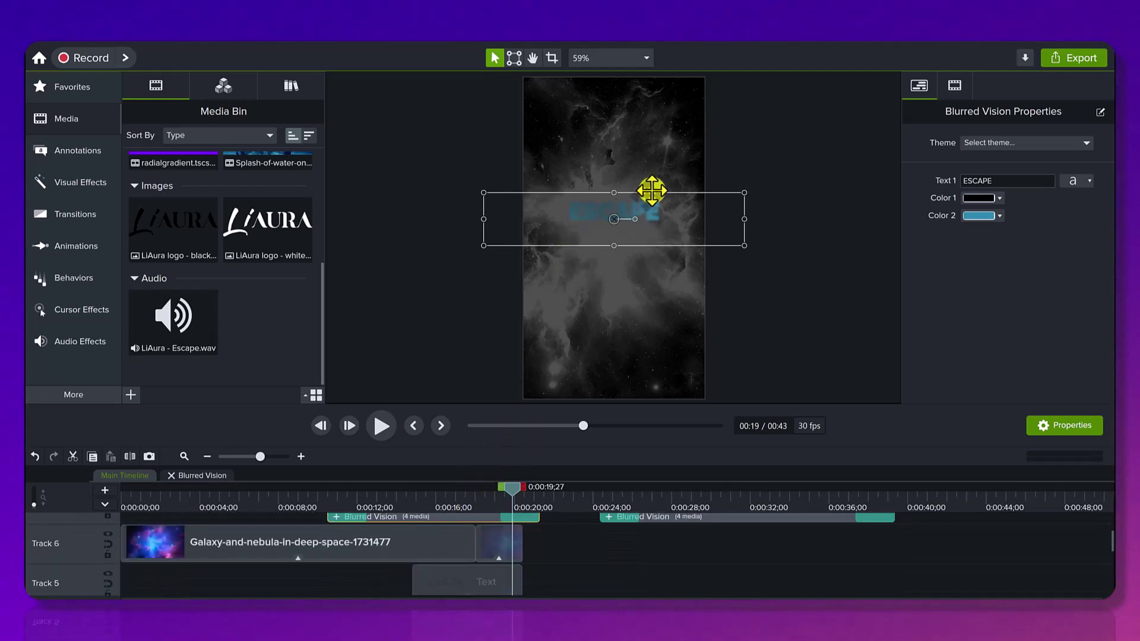
Scrub from 0:13 to about 0:21 to preview ESCAPE 2.23.24 fading to black
{"action": "left_click", "coordinate": [458, 491]}
{"action": "left_click_drag", "start_coordinate": [458, 492], "coordinate": [500, 492]}
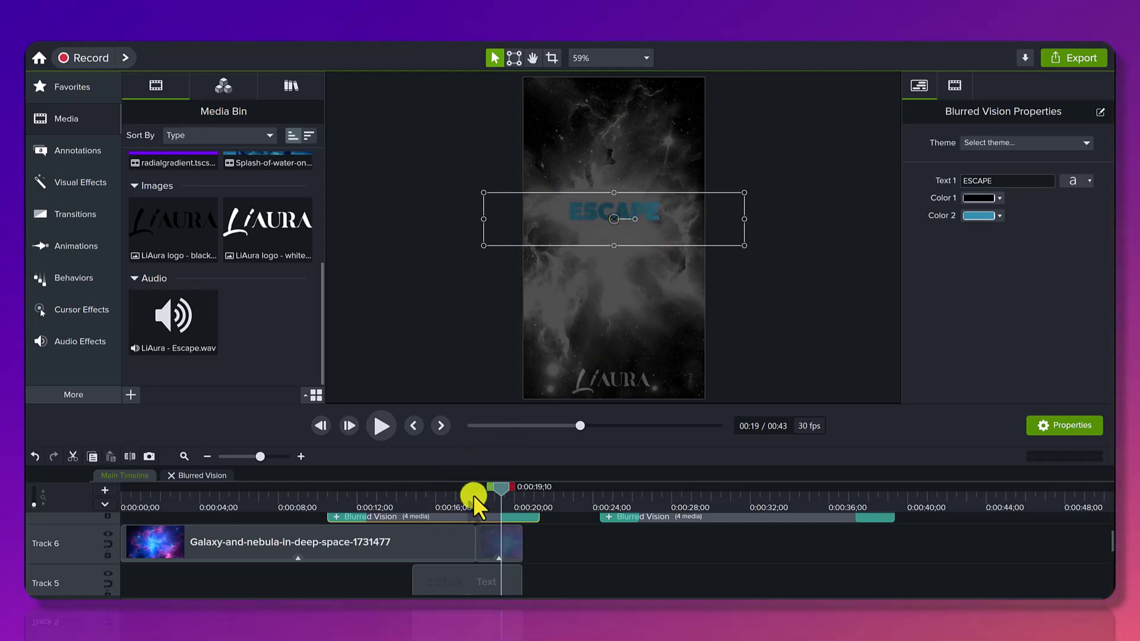
{"action": "left_click_drag", "start_coordinate": [390, 496], "coordinate": [538, 491]}
{"action": "scroll", "coordinate": [536, 550], "scroll_direction": "down", "scroll_amount": 2}
{"action": "scroll", "coordinate": [537, 550], "scroll_direction": "down", "scroll_amount": 3}
{"action": "scroll", "coordinate": [537, 550], "scroll_direction": "up", "scroll_amount": 5}
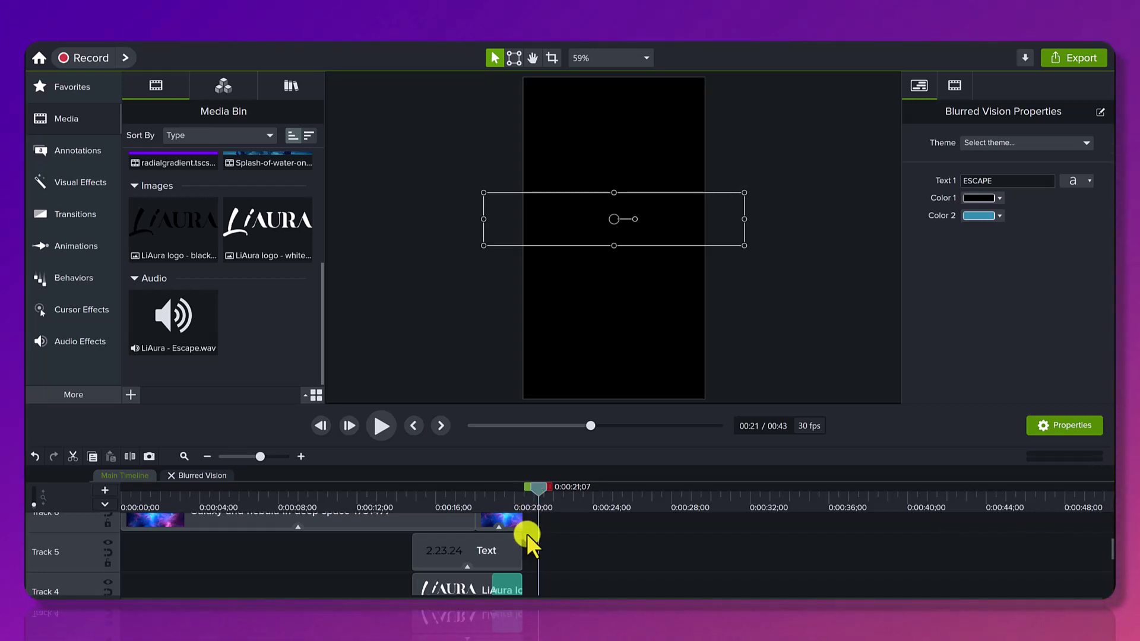
{"action": "scroll", "coordinate": [532, 520], "scroll_direction": "down", "scroll_amount": 3}
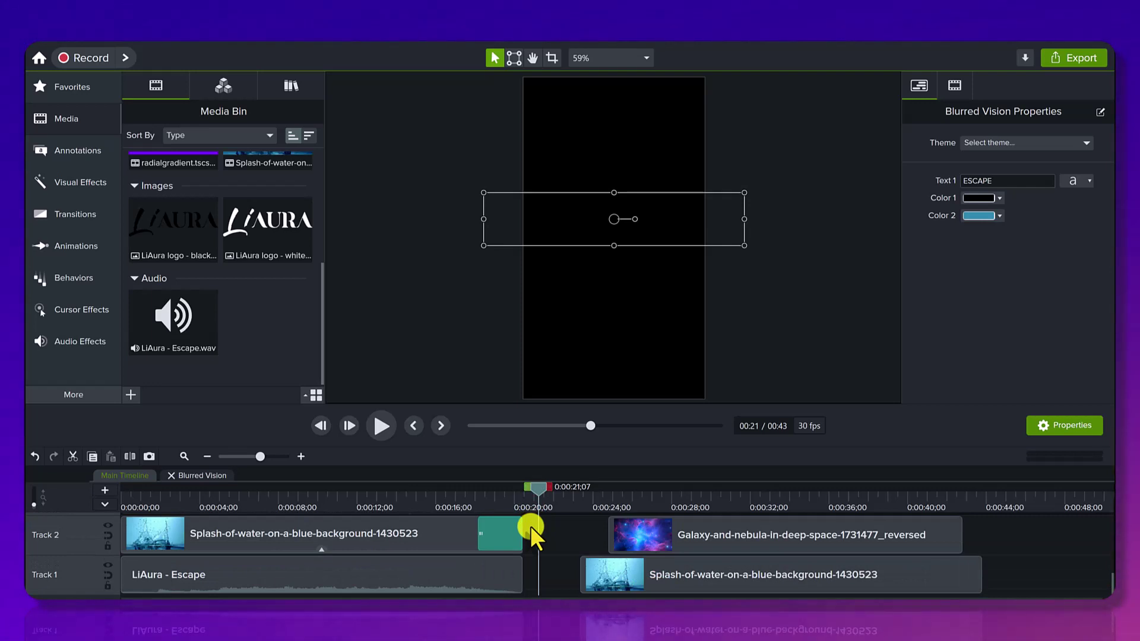
Set the playhead to 0:13;18 and review the Track 6 and Track 7 title layers
{"action": "left_click", "coordinate": [388, 493]}
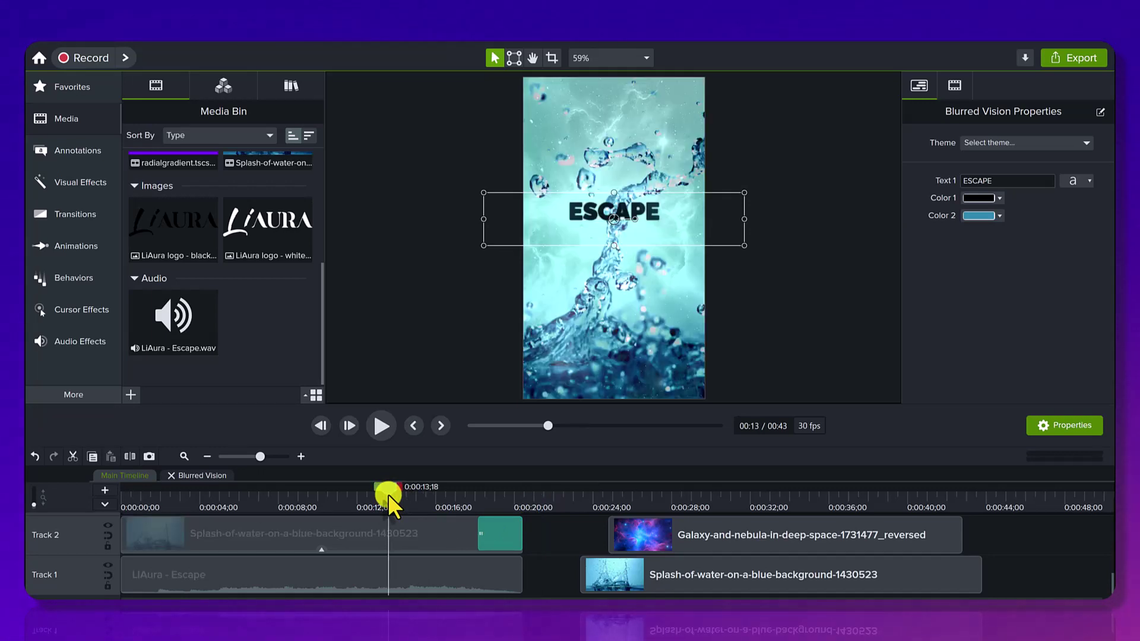
{"action": "scroll", "coordinate": [371, 550], "scroll_direction": "up", "scroll_amount": 5}
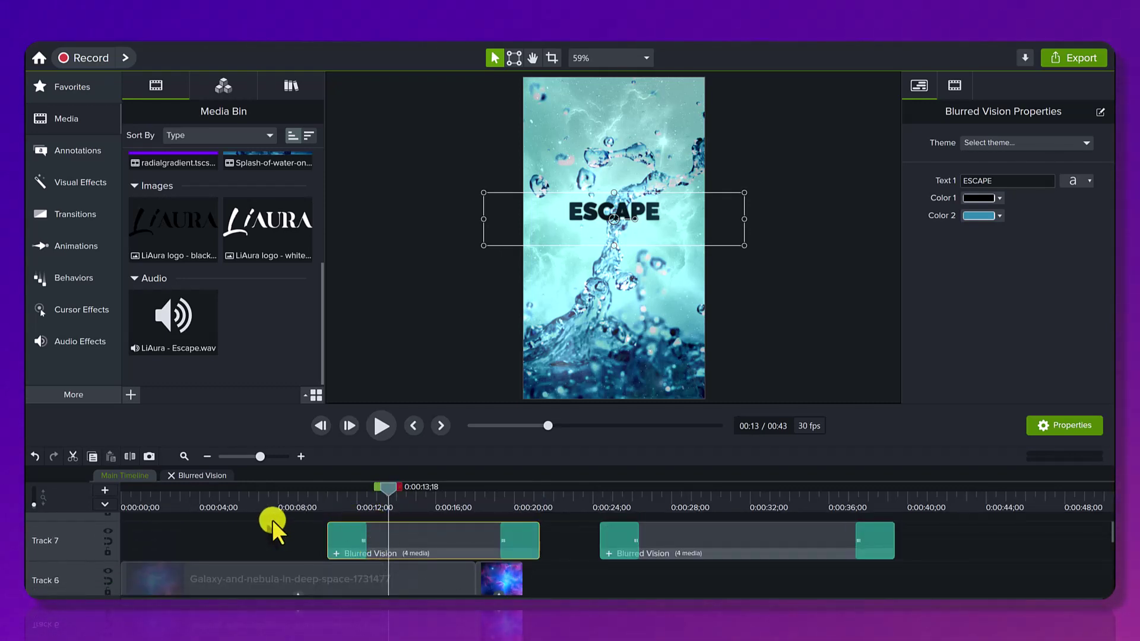
{"action": "scroll", "coordinate": [272, 519], "scroll_direction": "down", "scroll_amount": 5}
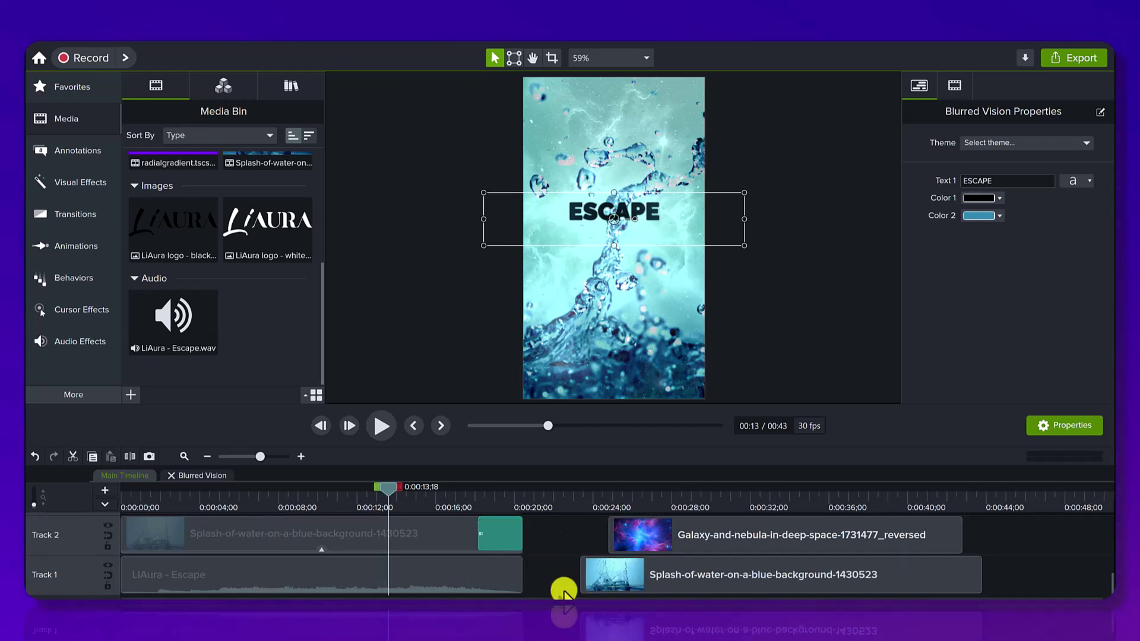
{"action": "scroll", "coordinate": [552, 539], "scroll_direction": "up", "scroll_amount": 6}
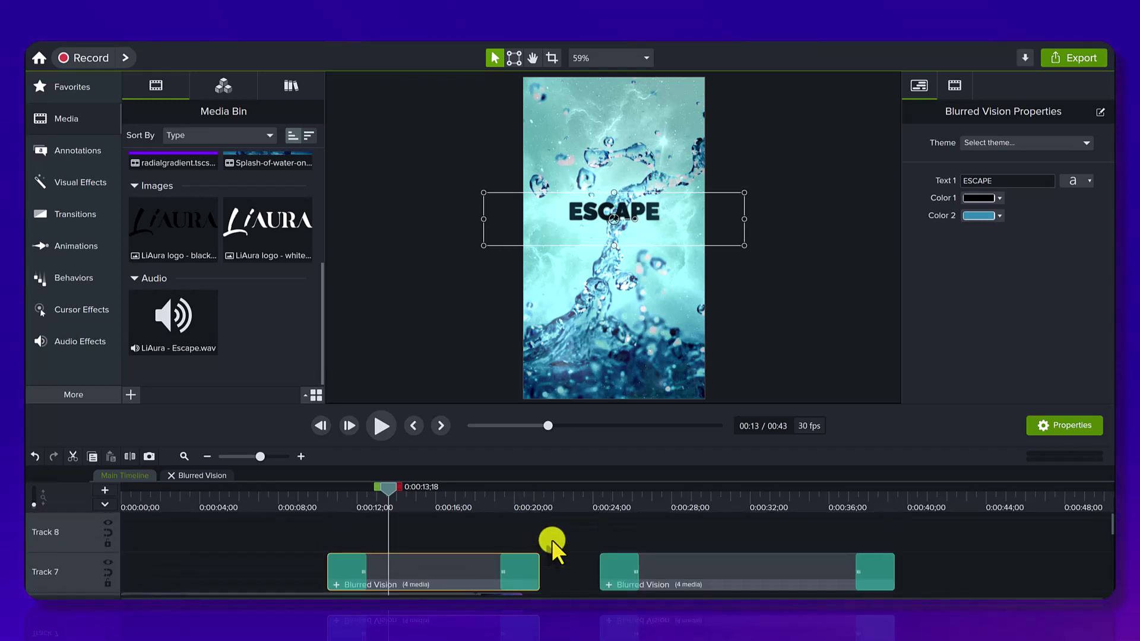
{"action": "scroll", "coordinate": [503, 525], "scroll_direction": "down", "scroll_amount": 6}
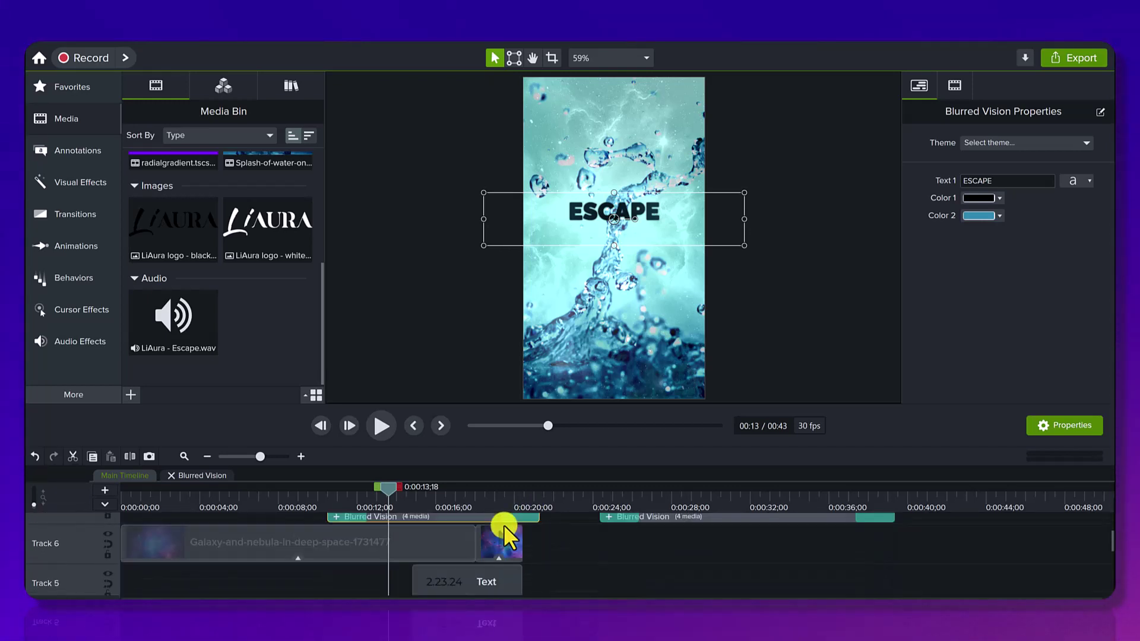